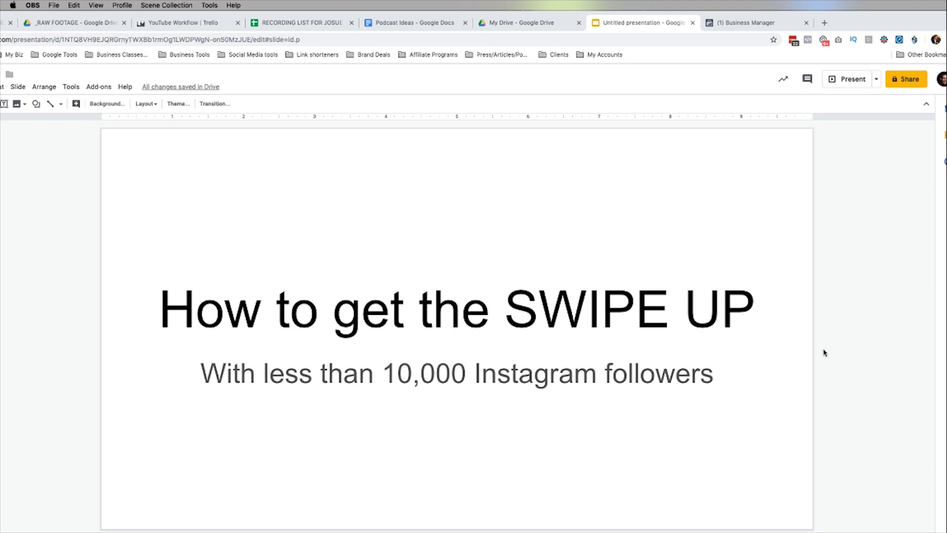
Advance the presentation to the slide about creating a vertical video with your phone.
left_click(822, 352)
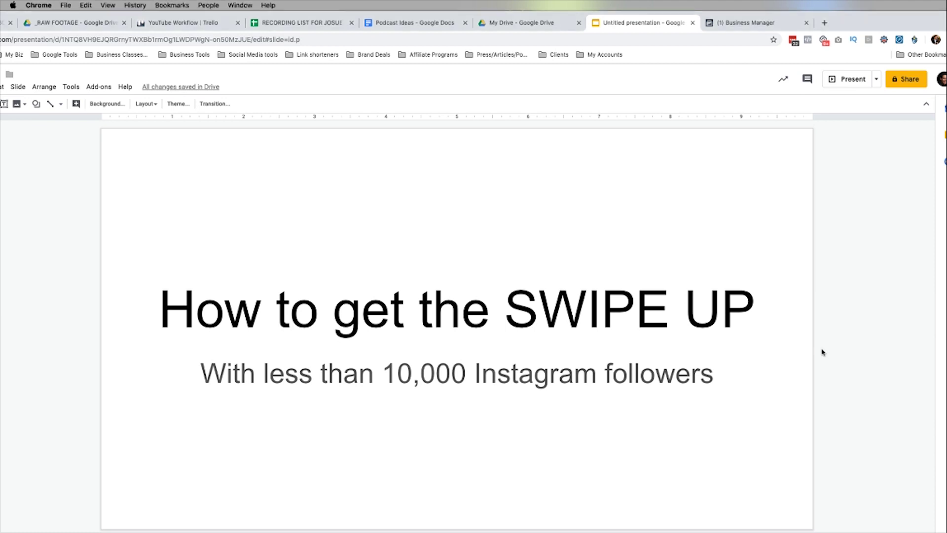
key("Down")
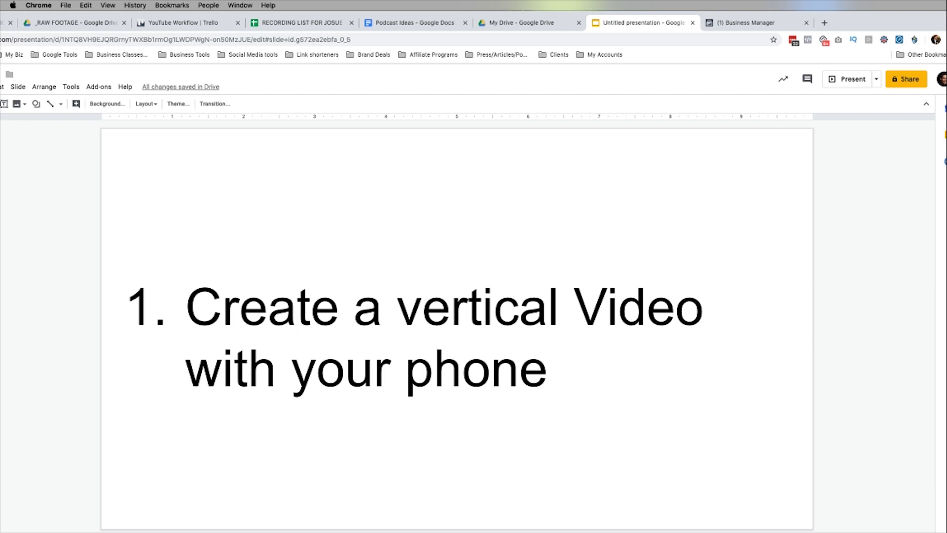
Switch to Photos, play the muted ship-deck selfie video from the IG story ads album, and return to the album.
key("super+Tab")
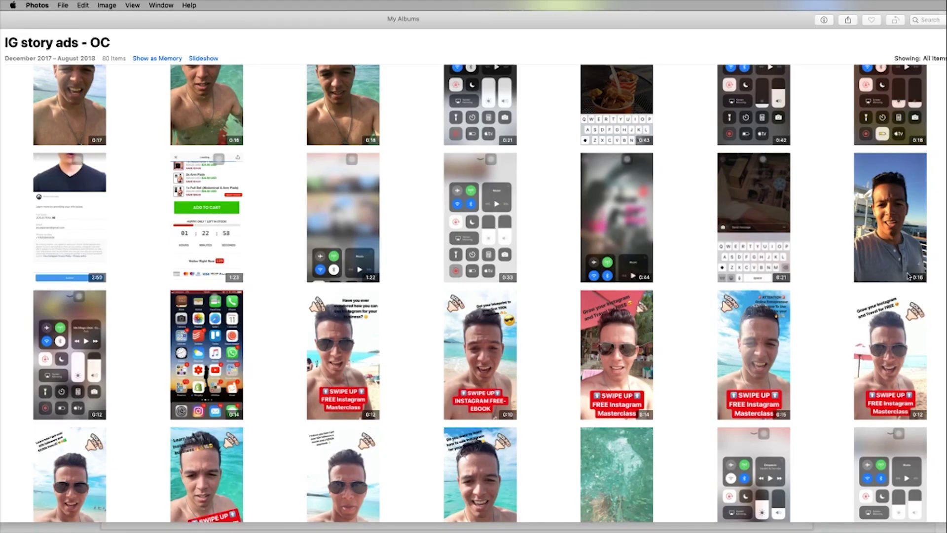
double_click(902, 214)
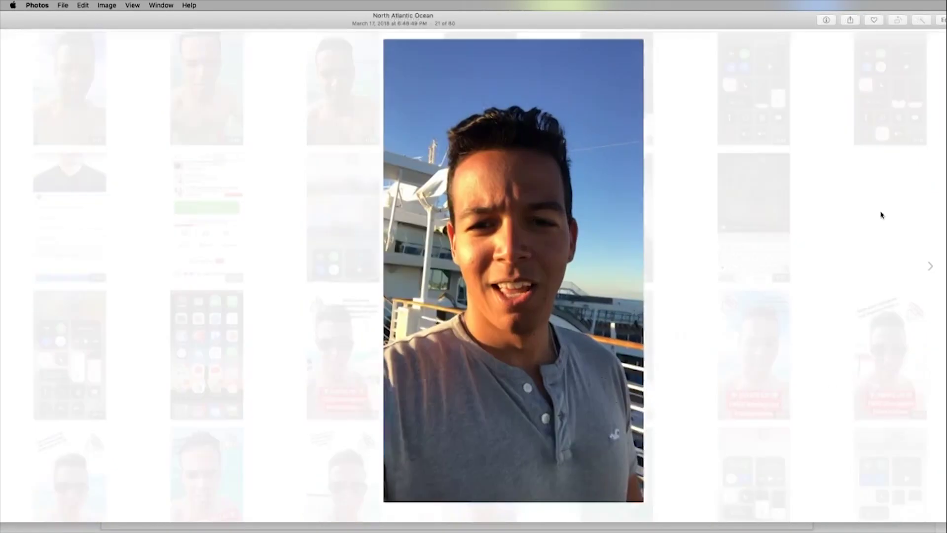
left_click_drag(412, 419, 393, 419)
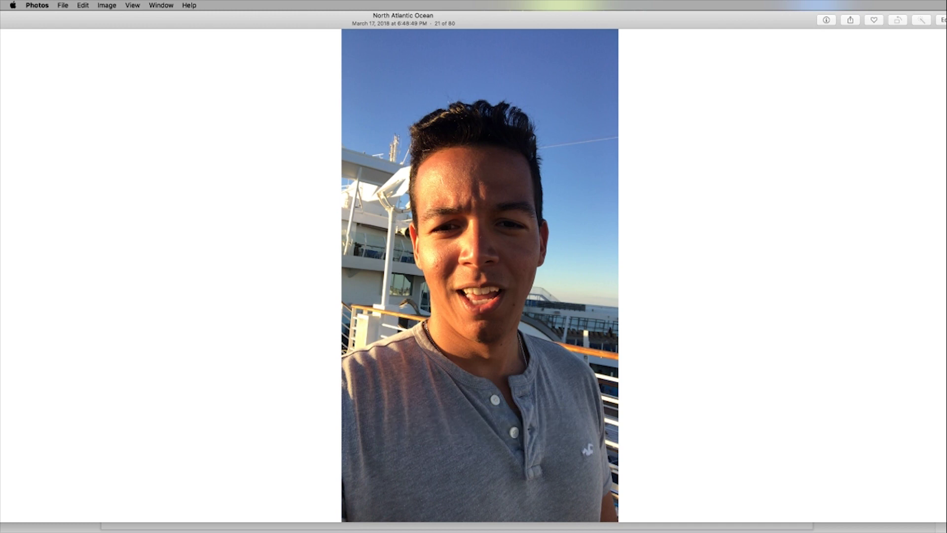
mouse_move(510, 423)
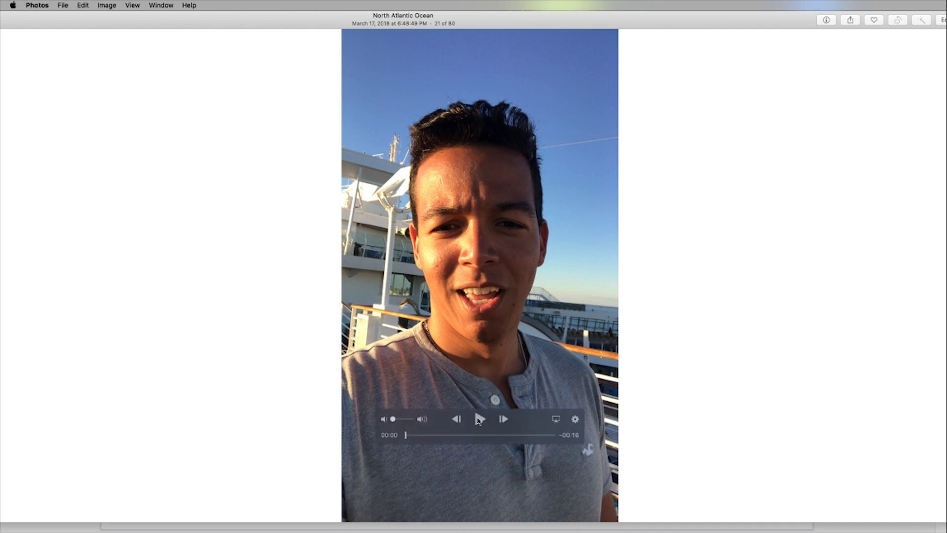
left_click(478, 419)
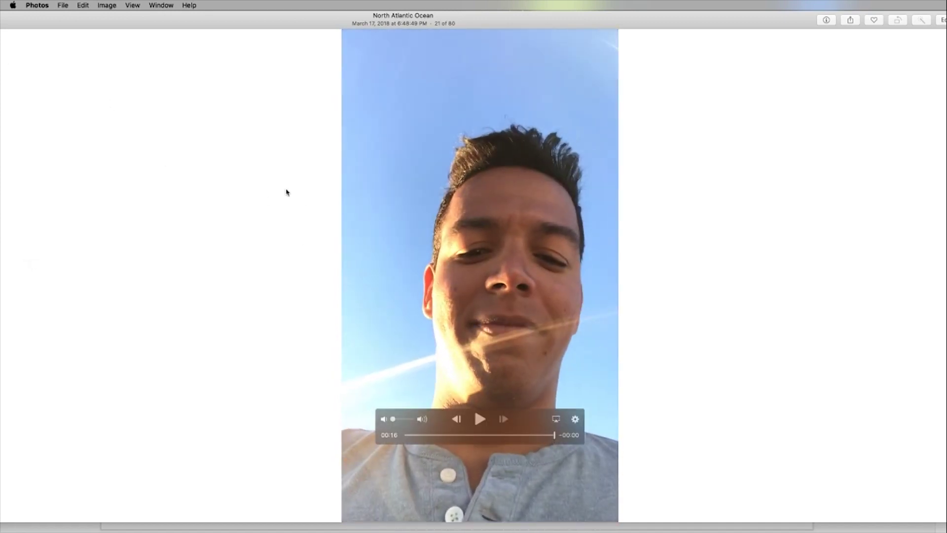
key("Escape")
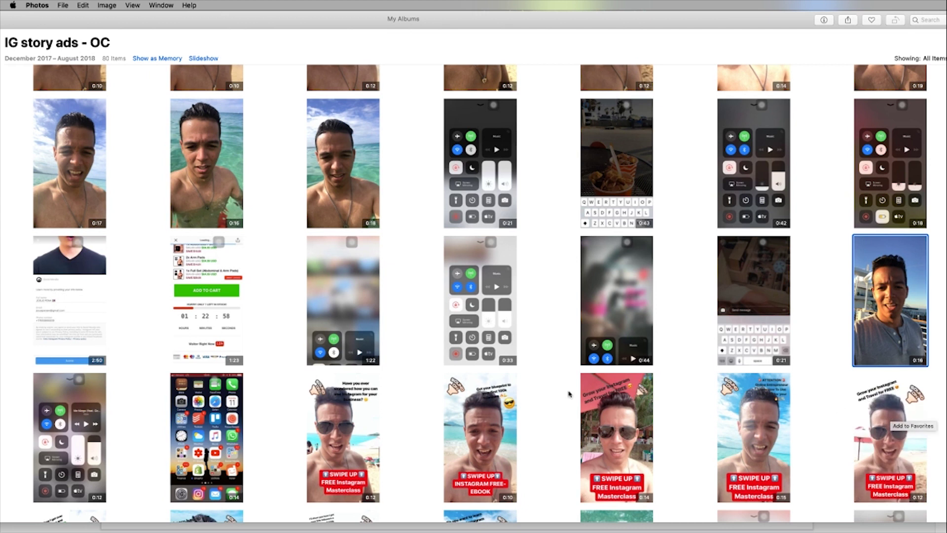
Look over the uncaptioned beach selfie clips at the beginning of the IG story ads album.
scroll(440, 330, "up", 3)
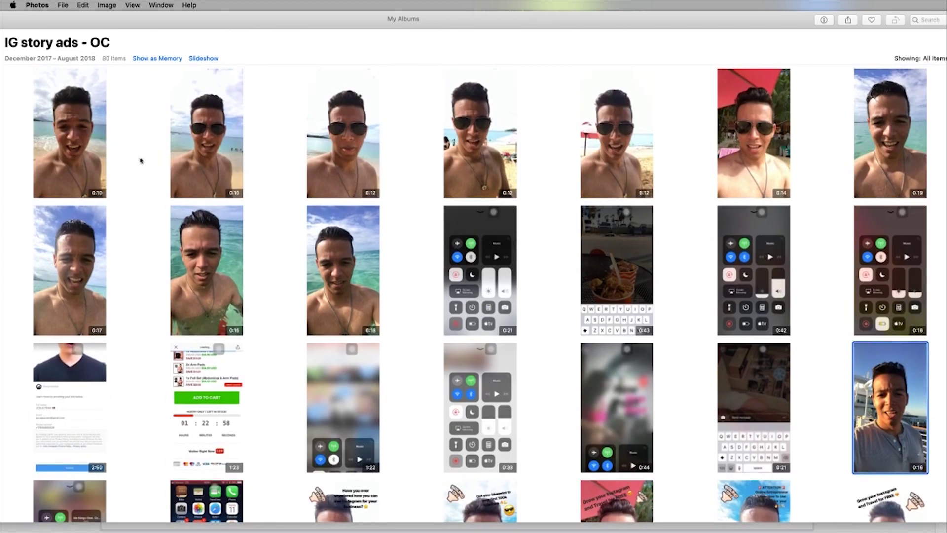
left_click(86, 164)
left_click(203, 166)
left_click(321, 166)
left_click(352, 232)
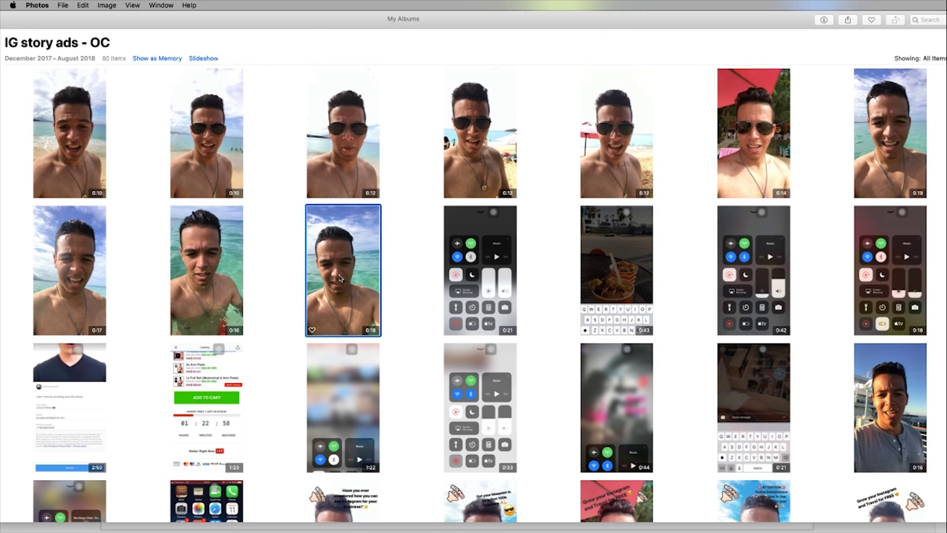
View the beach story ad captioned "SWIPE UP INSTAGRAM FREE-EBOOK" and return to the album.
scroll(422, 281, "down", 2)
scroll(421, 281, "down", 5)
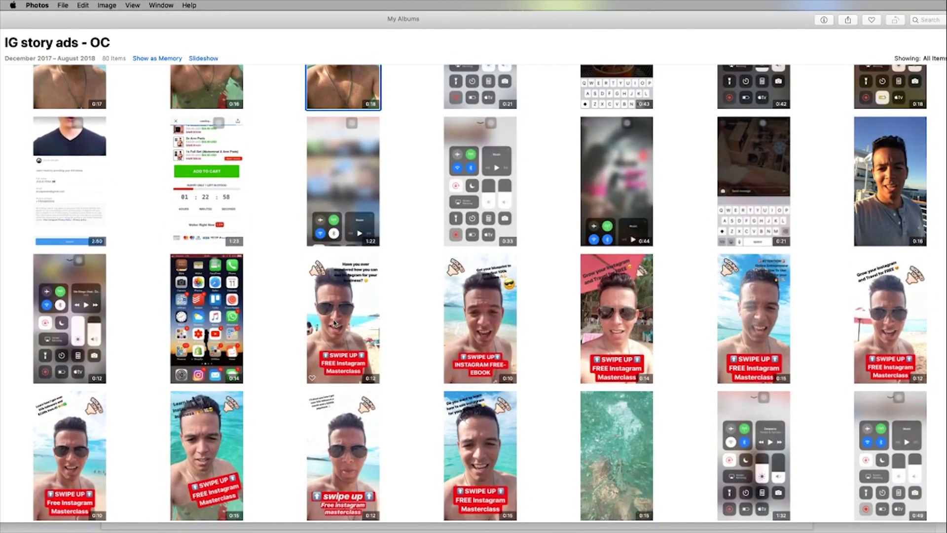
double_click(449, 376)
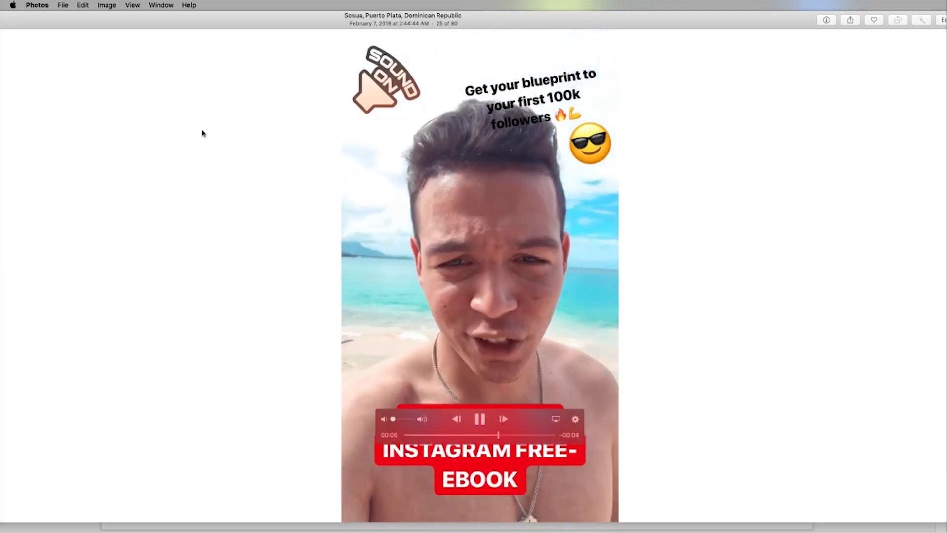
key("Escape")
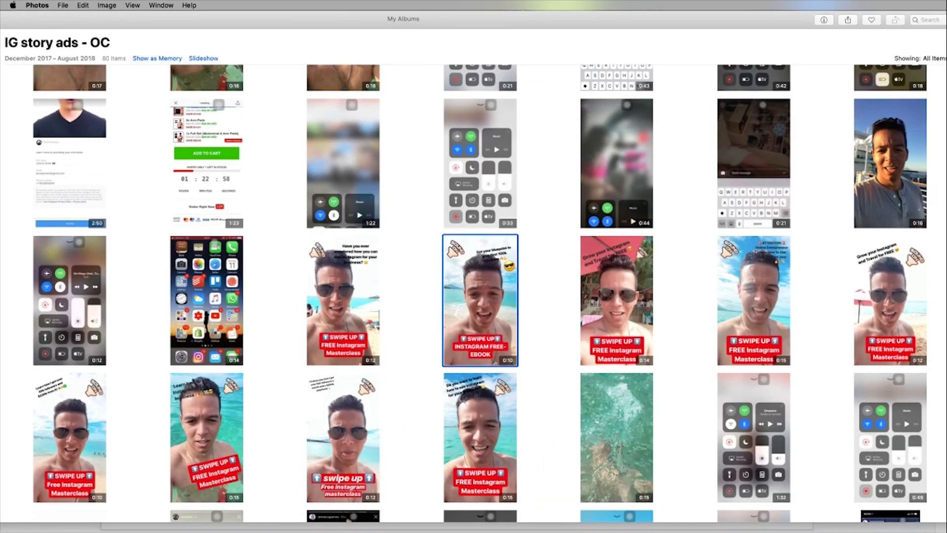
Reopen the ship-deck selfie video and mute its sound.
double_click(869, 195)
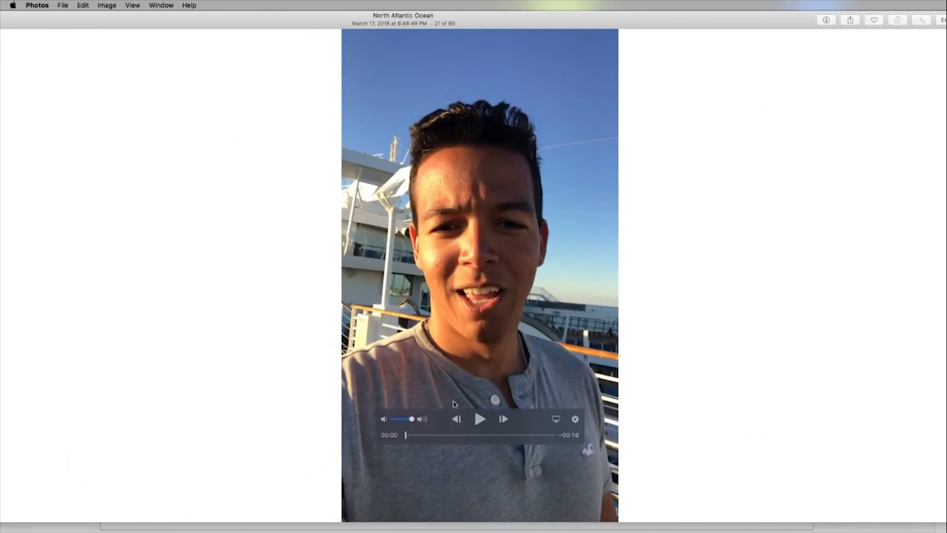
left_click_drag(413, 419, 393, 419)
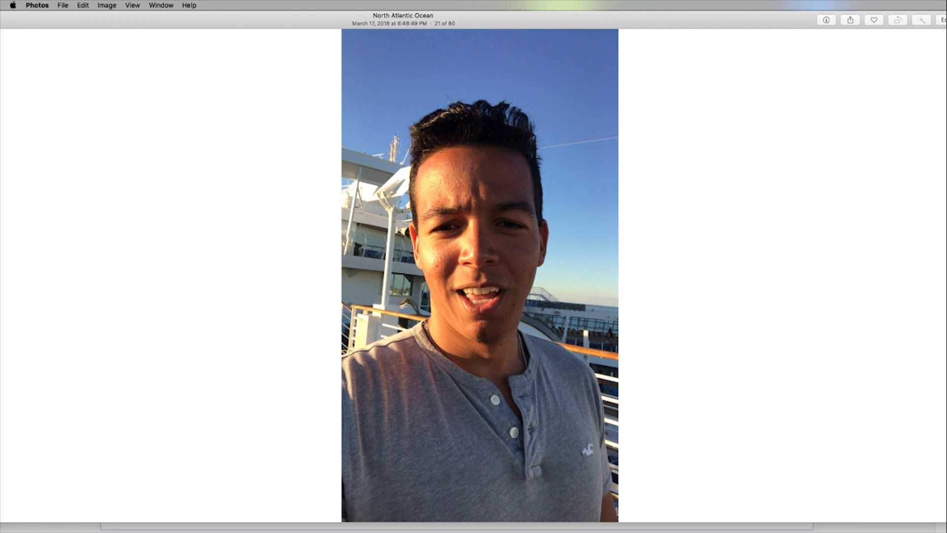
mouse_move(485, 334)
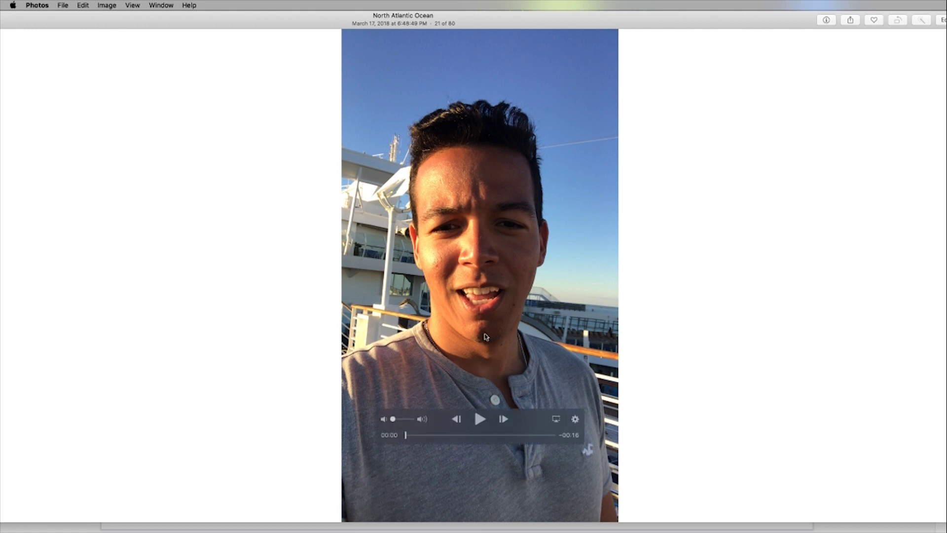
Switch back to Chrome and advance the presentation to the slide about creating a custom audience from Instagram followers.
key("super+Tab")
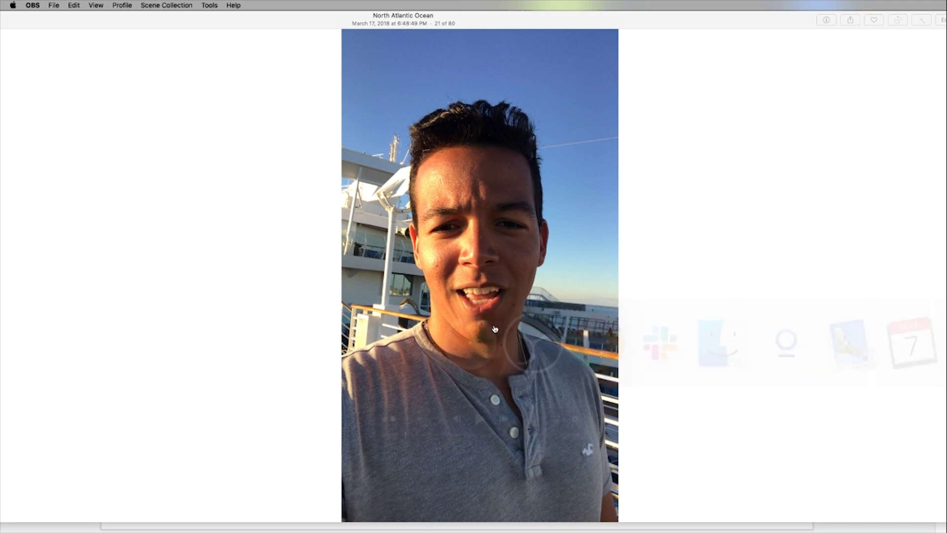
key("super+Tab")
key("super+Tab")
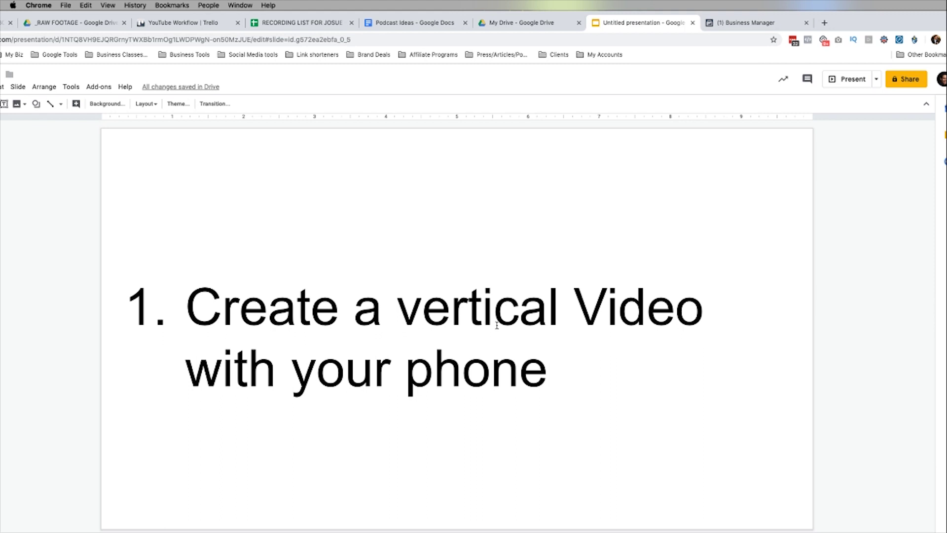
left_click(735, 274)
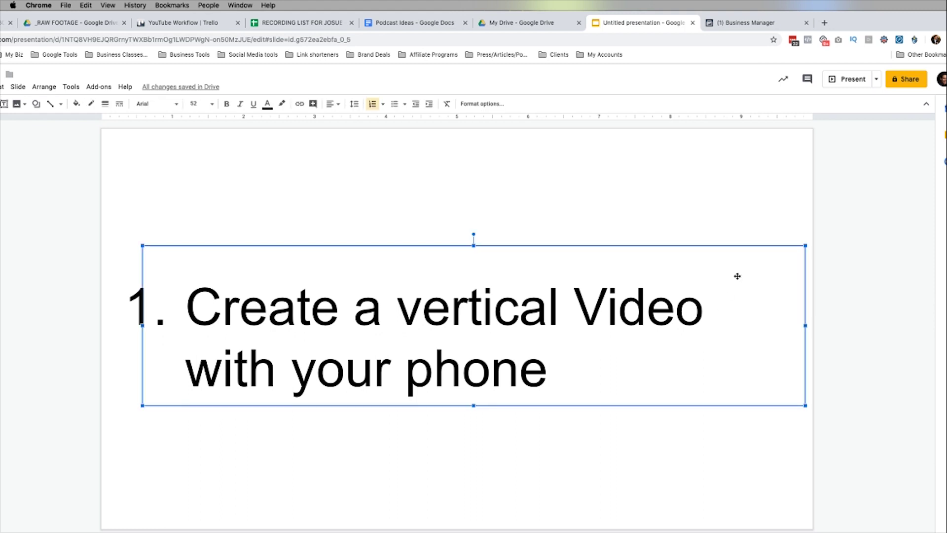
left_click(832, 270)
key("Down")
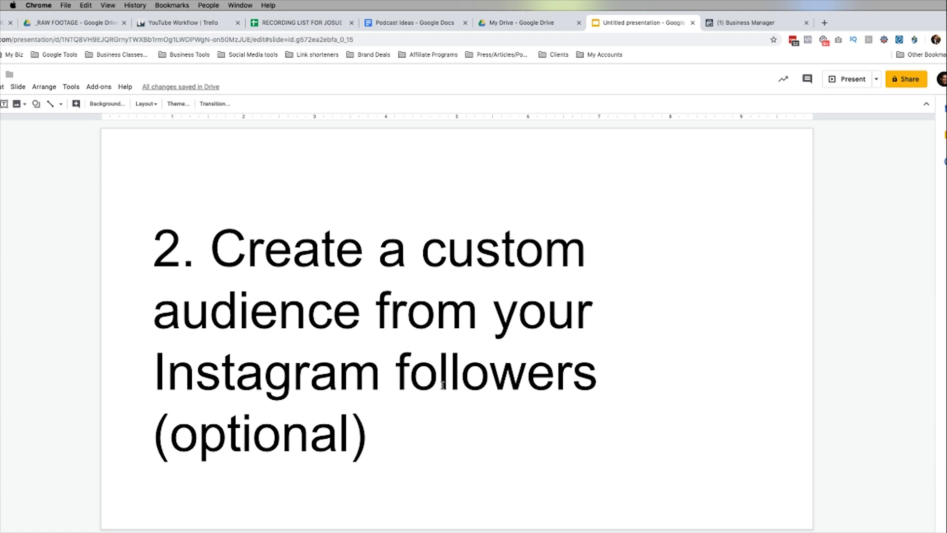
Go to Facebook Business Manager and open the Audiences section from the full list of tools.
left_click(752, 24)
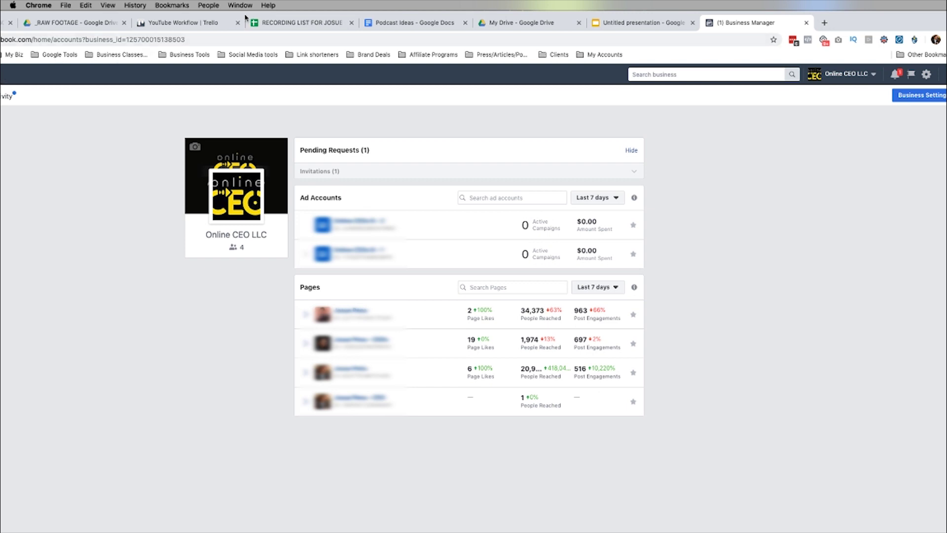
left_click_drag(250, 20, 343, 20)
mouse_move(25, 74)
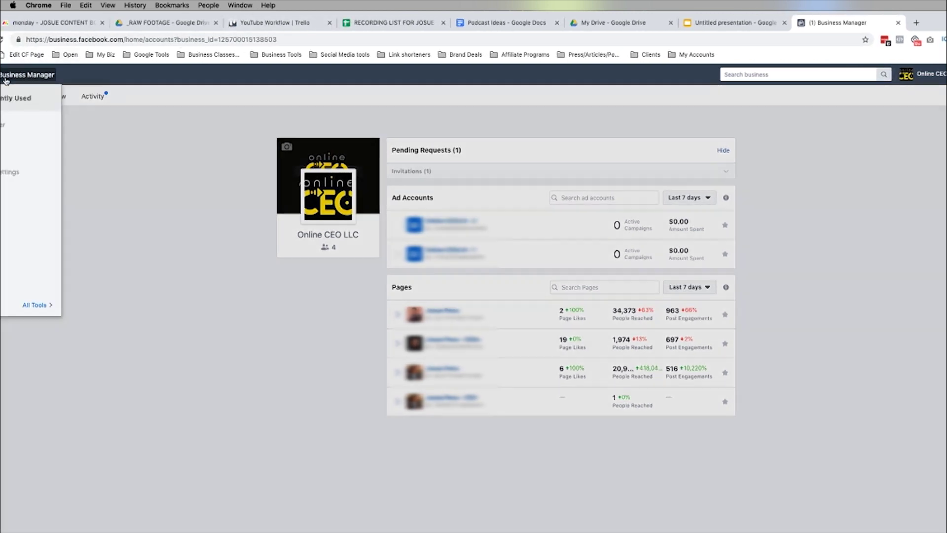
left_click(44, 310)
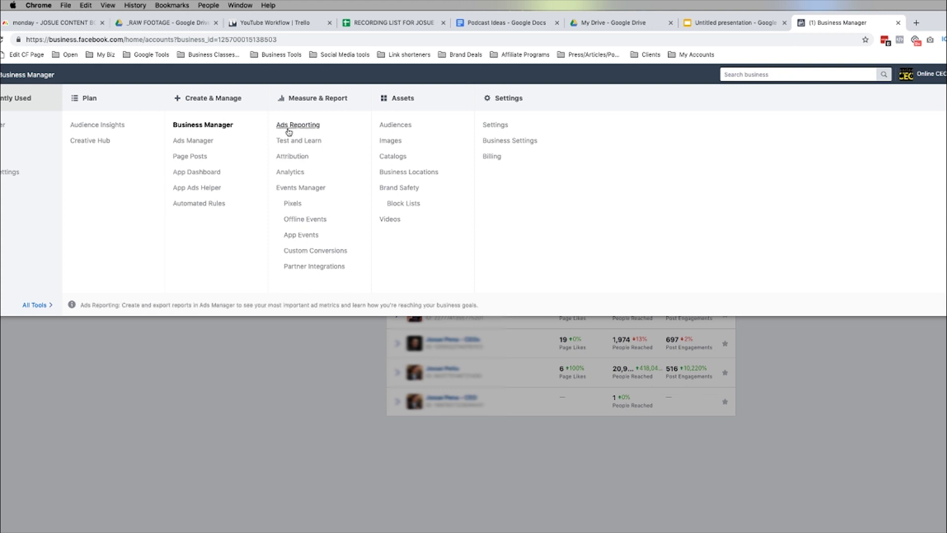
left_click(393, 125)
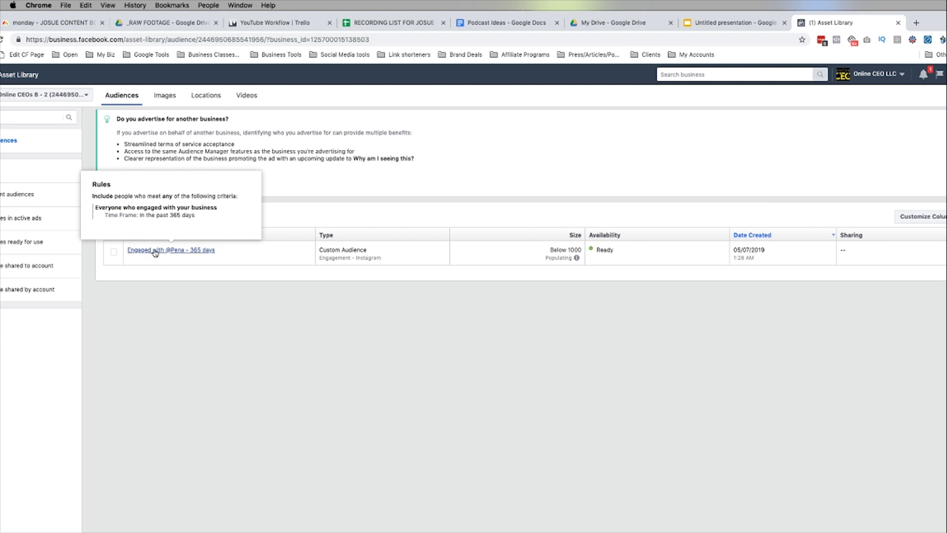
Start a new custom audience with Instagram business profile as its source.
left_click(137, 214)
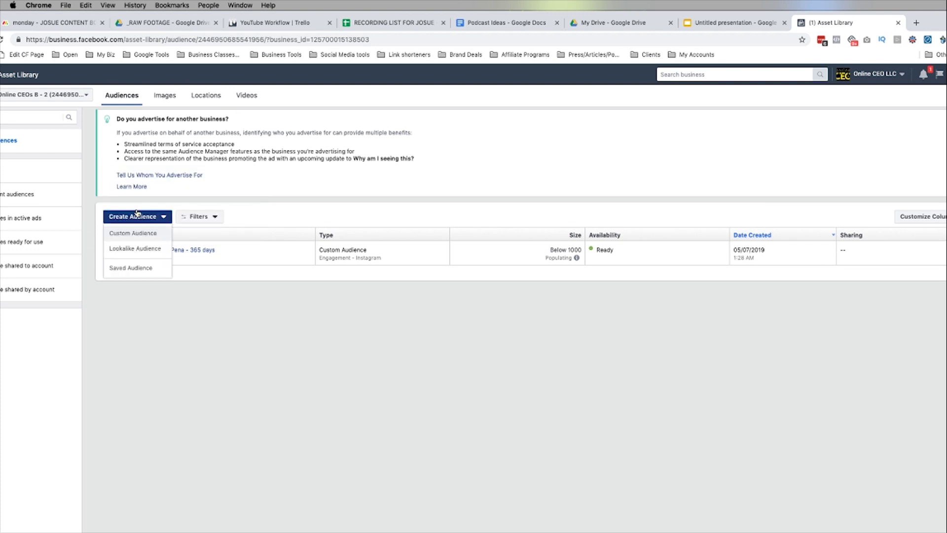
left_click(140, 238)
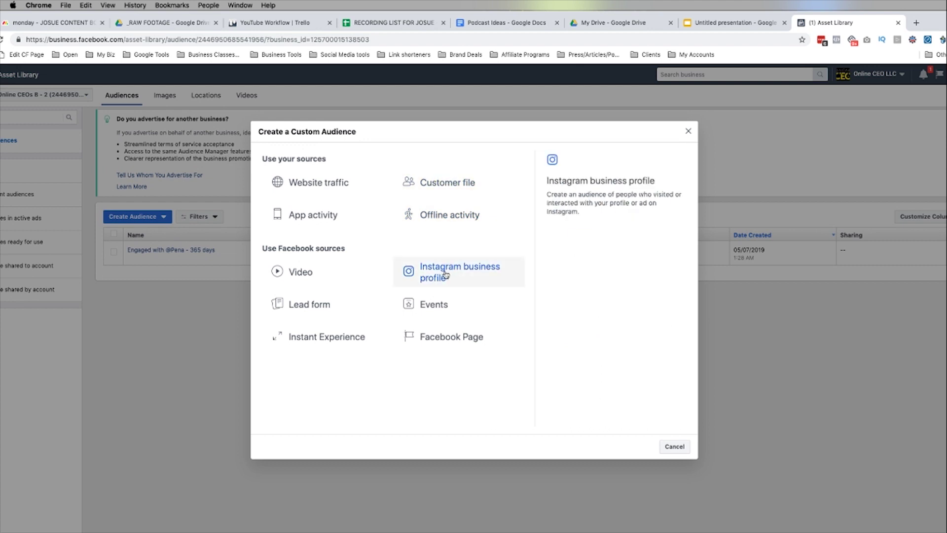
left_click(445, 274)
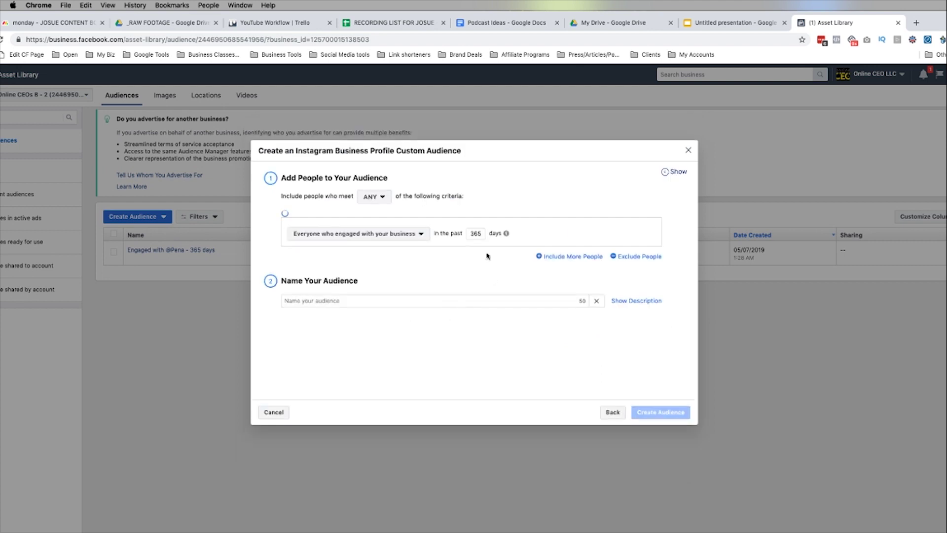
Select the creator's personal Instagram profile as the account whose engagement defines the audience.
left_click(404, 236)
left_click(524, 192)
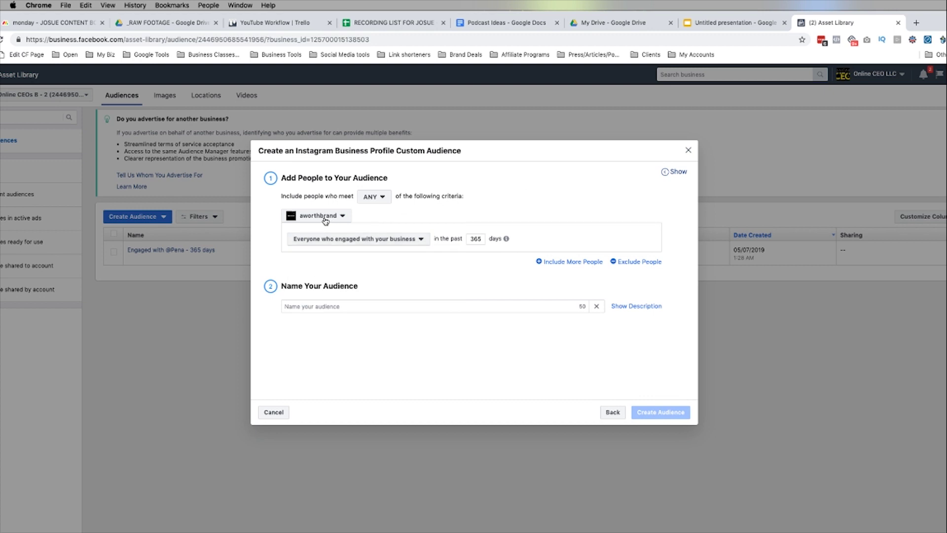
left_click(325, 220)
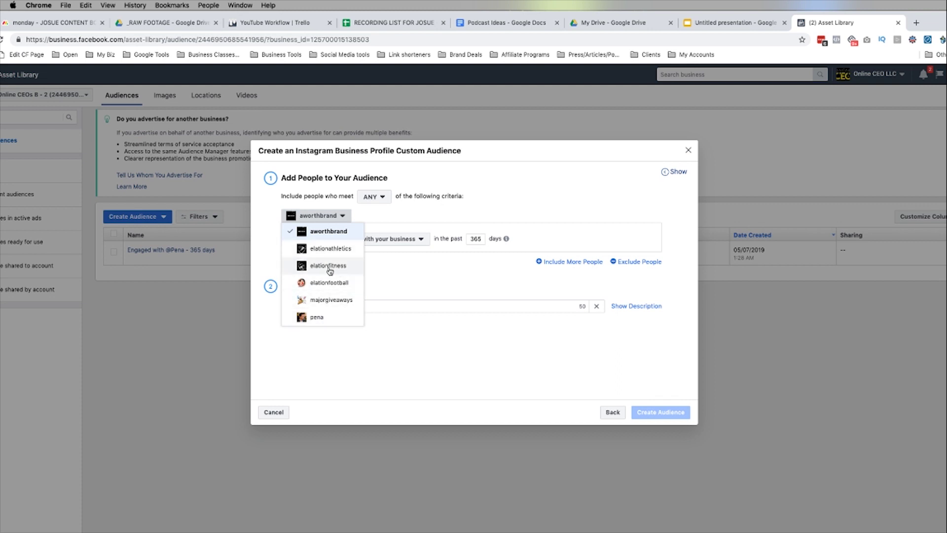
left_click(317, 317)
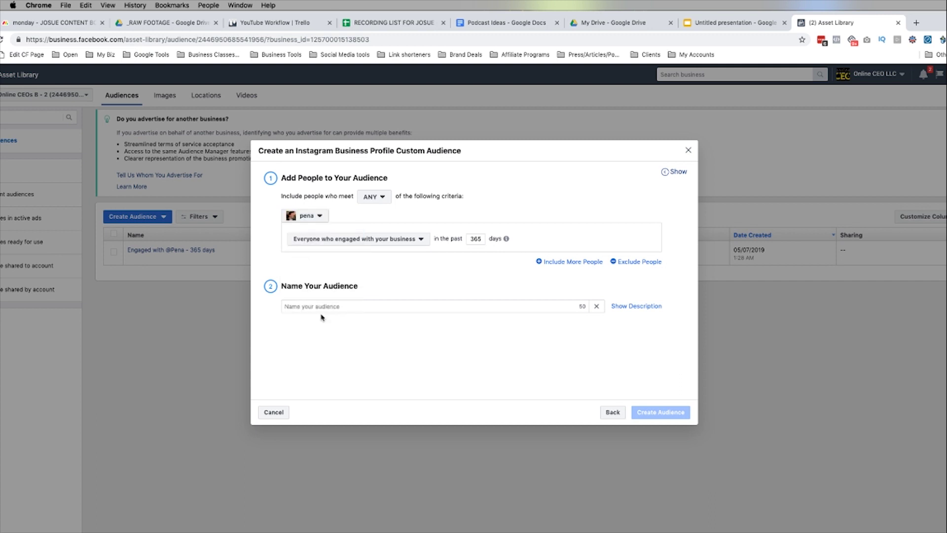
Include everyone who engaged with the business in the past 7 days.
left_click(413, 244)
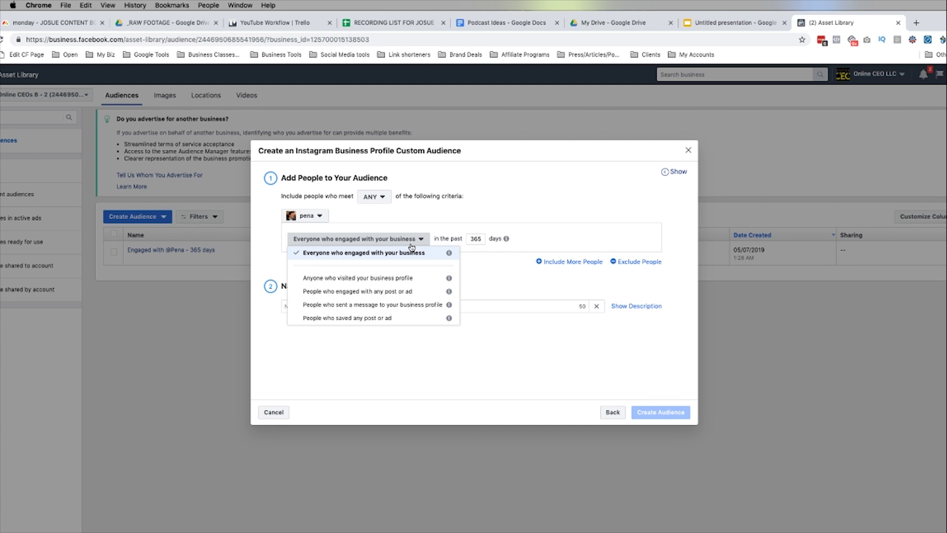
mouse_move(451, 255)
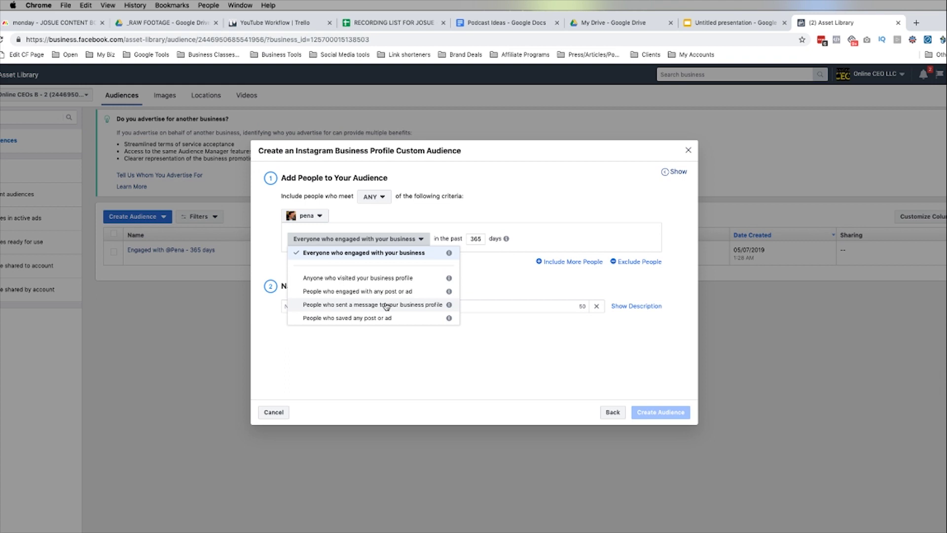
left_click(377, 254)
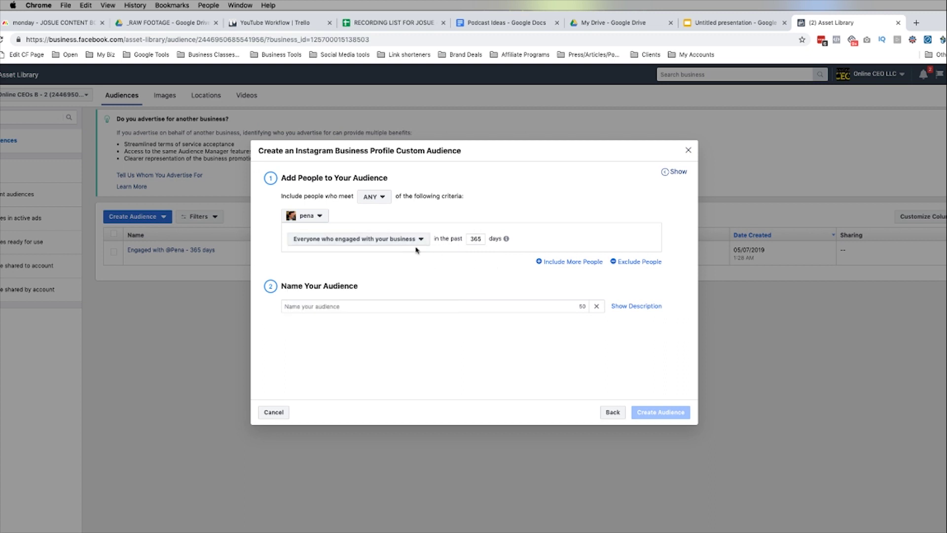
double_click(476, 237)
type("7")
Name the audience "Engaged with" followed by the selected profile's handle and "- 7 Days".
left_click(367, 306)
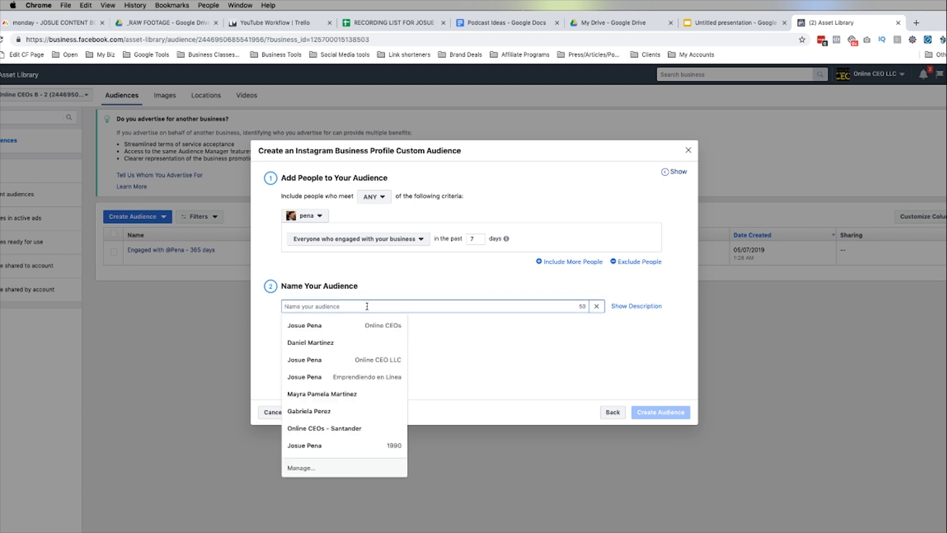
type("Engaged with @Pena - 7 Days")
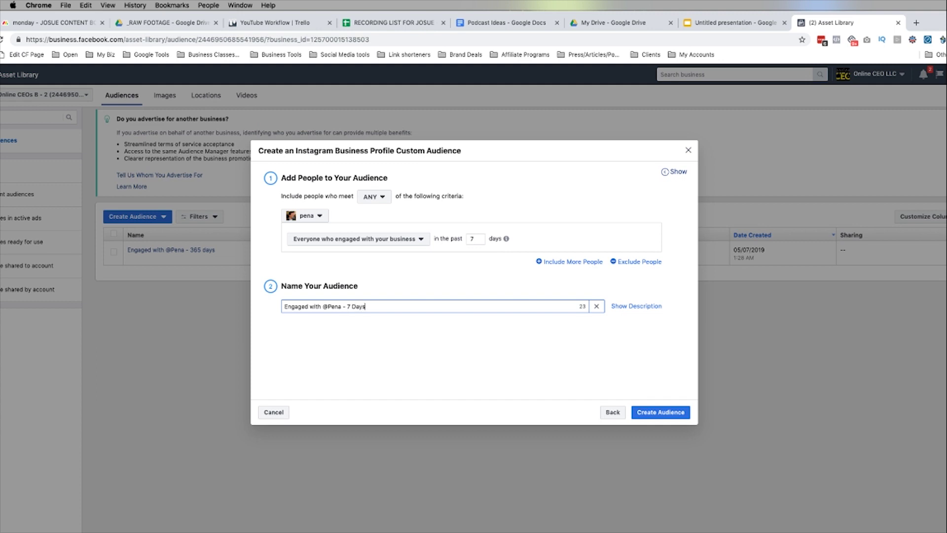
Create the 7-day Instagram engagement audience and close the creation dialog.
left_click(662, 412)
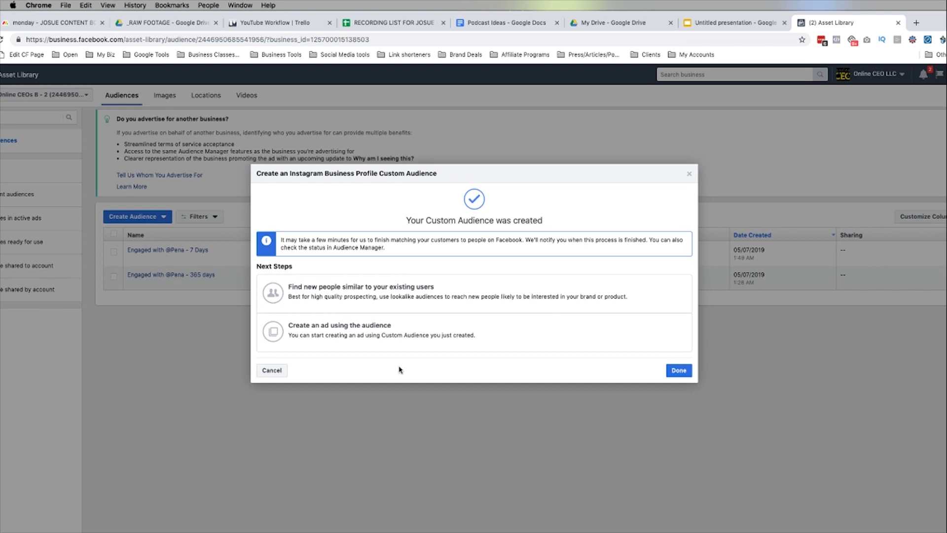
left_click(686, 376)
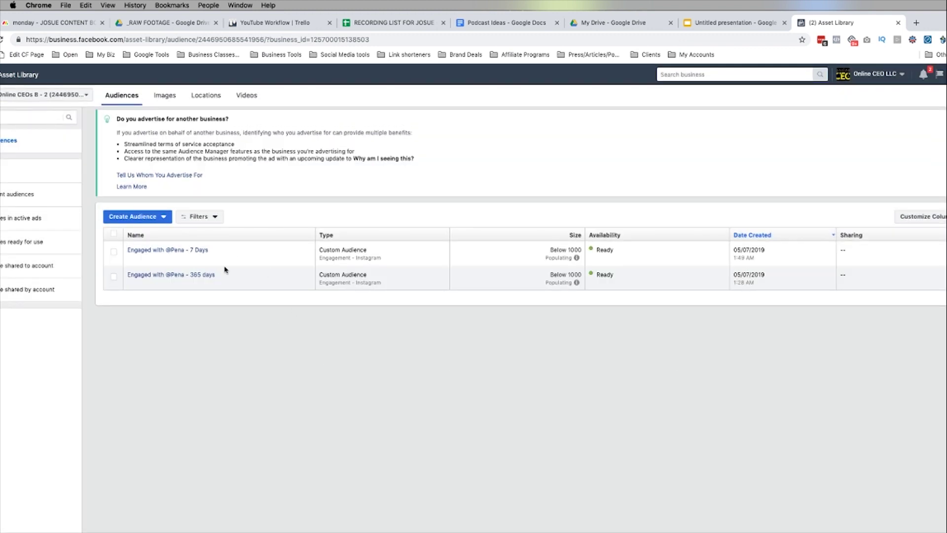
left_click(114, 251)
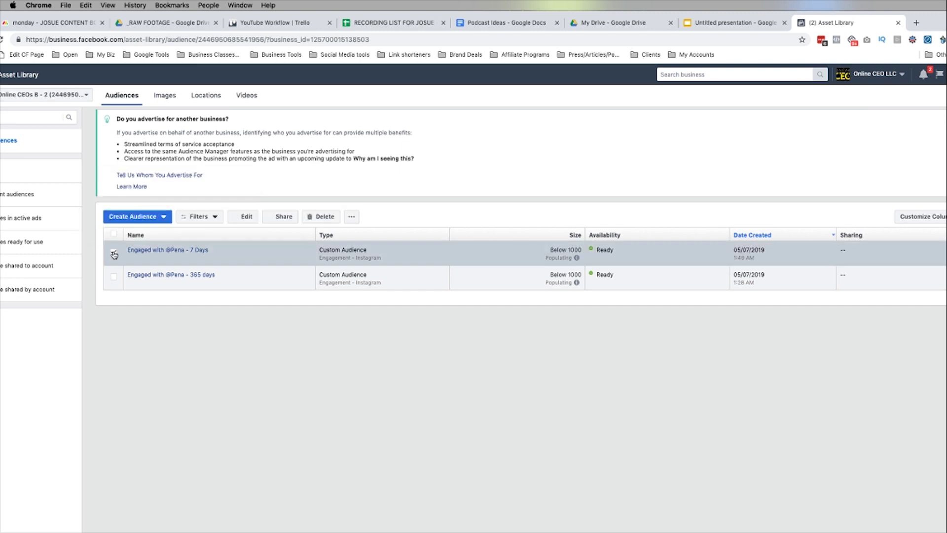
left_click(167, 218)
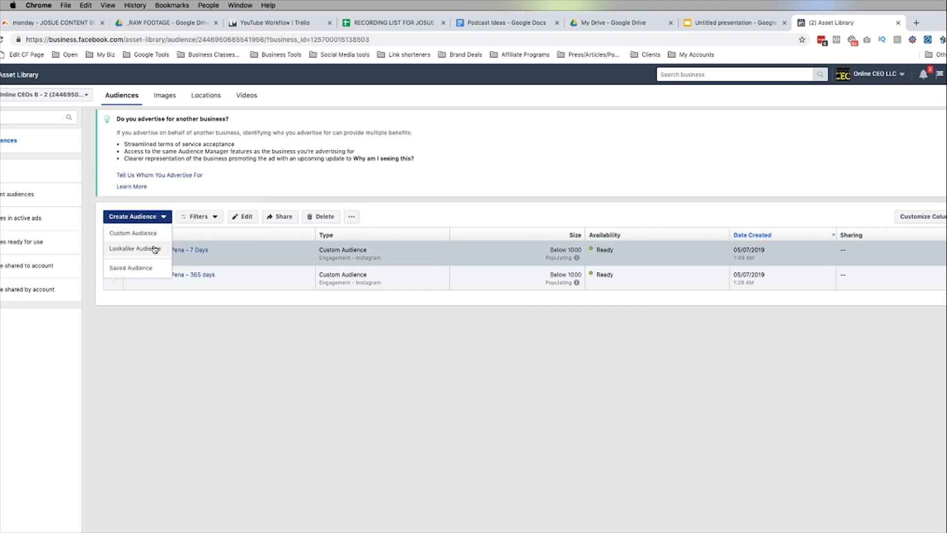
left_click(235, 376)
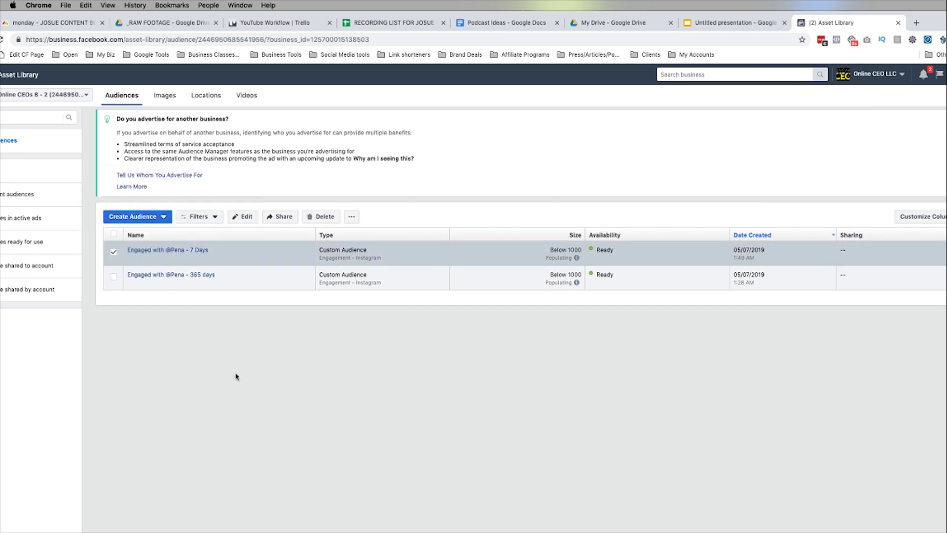
left_click(115, 253)
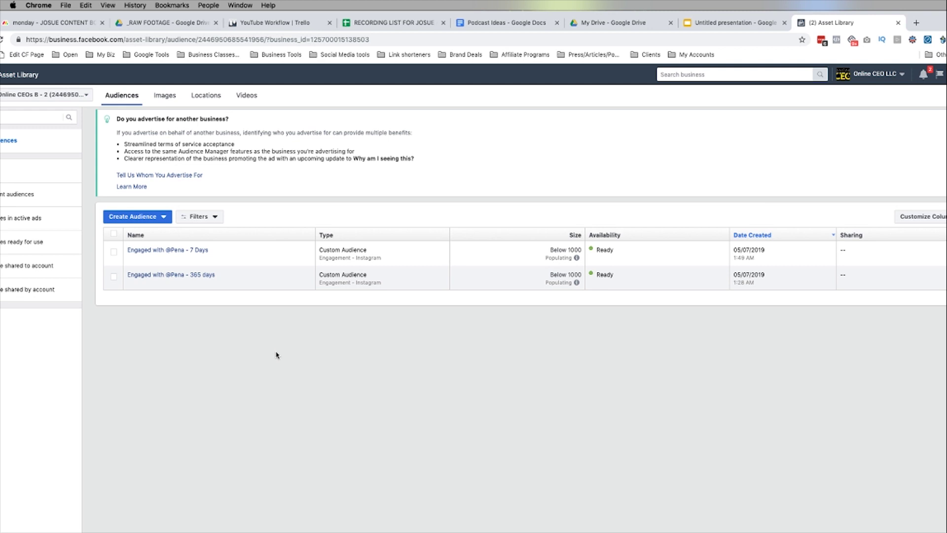
Switch to the Google Slides presentation and view the slide on uploading the vertical video and running the swipe-up ad.
left_click(721, 22)
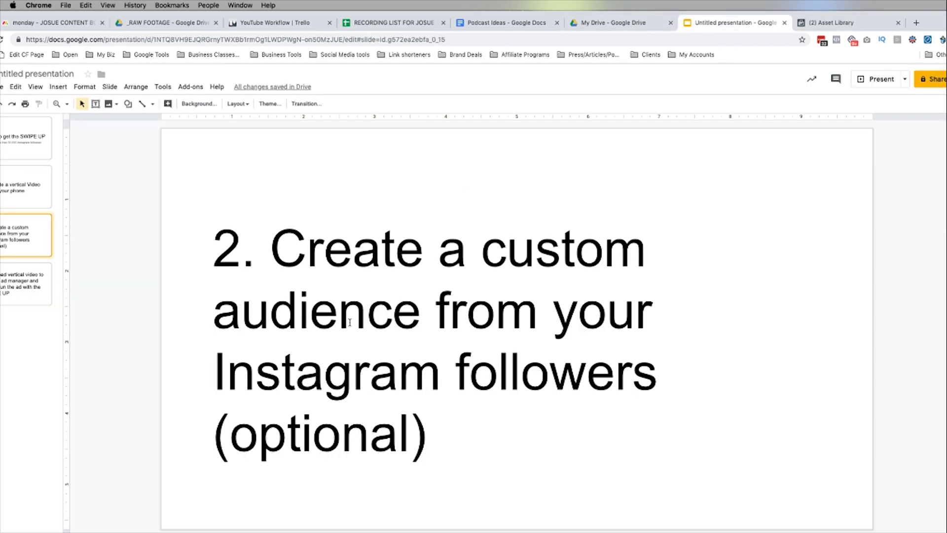
left_click(16, 289)
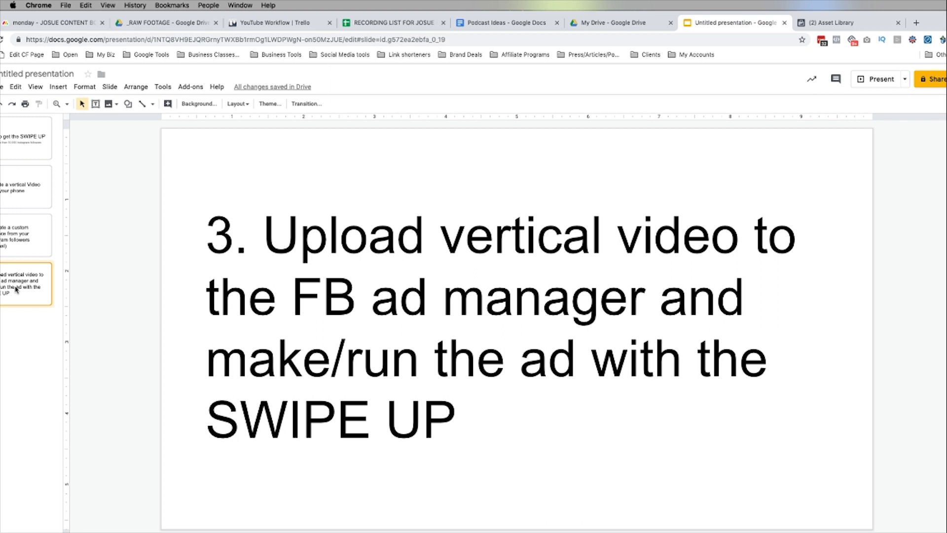
Return to Facebook's Asset Library, open Ads Manager from it, and fit the browser window so the whole page shows.
left_click(833, 22)
left_click(22, 74)
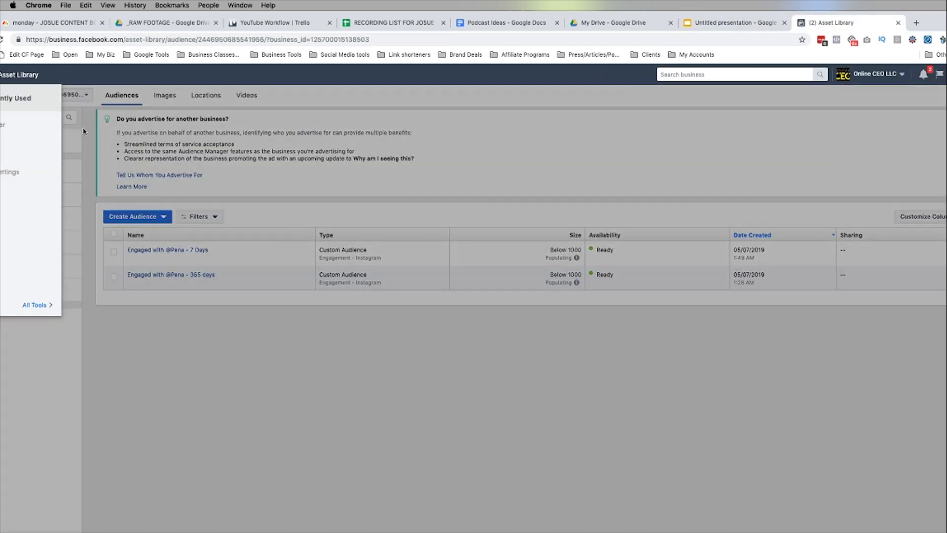
left_click(48, 305)
left_click(190, 141)
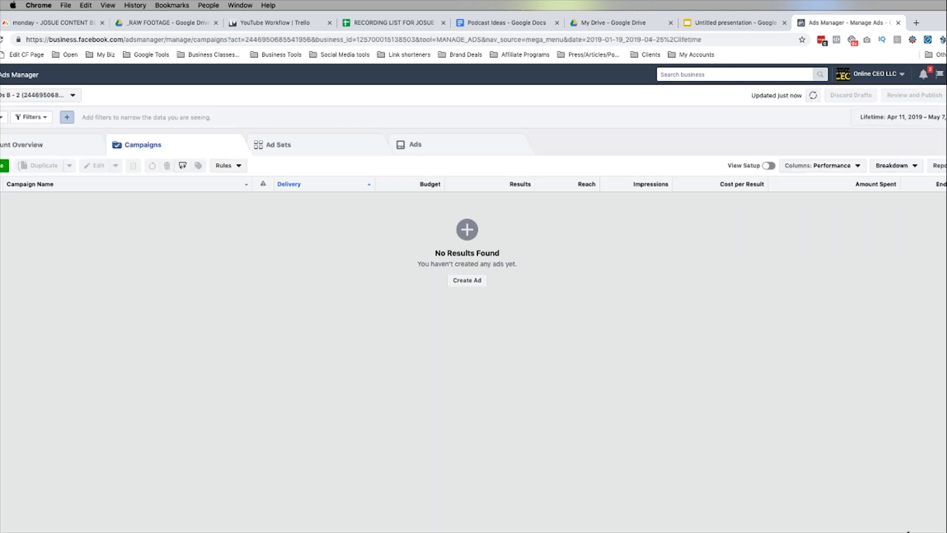
left_click_drag(945, 531, 844, 521)
left_click_drag(826, 16, 884, 23)
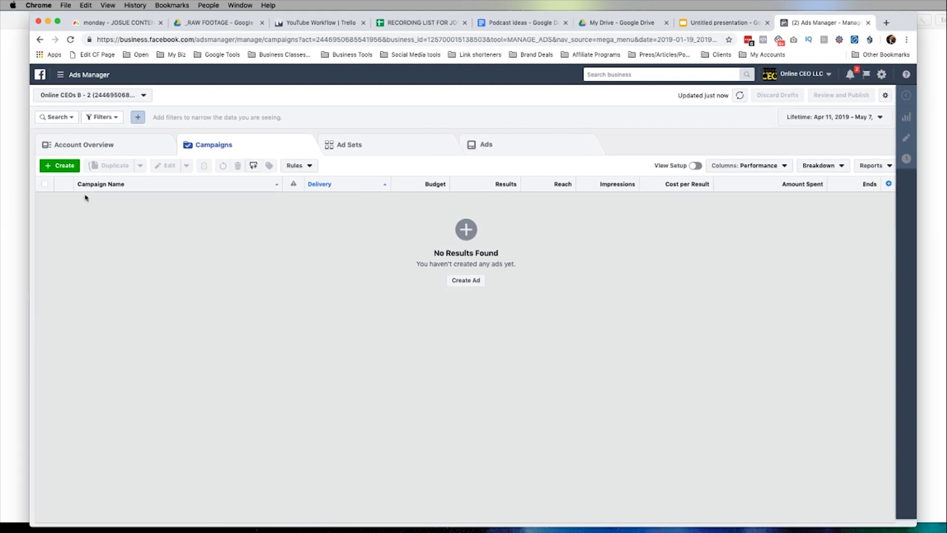
Start a new ad campaign with Conversions as its marketing objective.
left_click(62, 166)
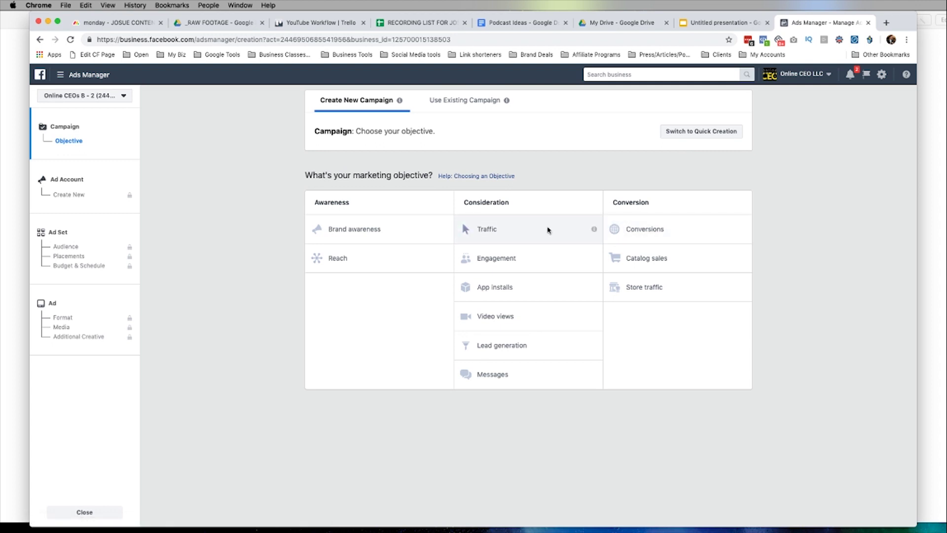
left_click(636, 229)
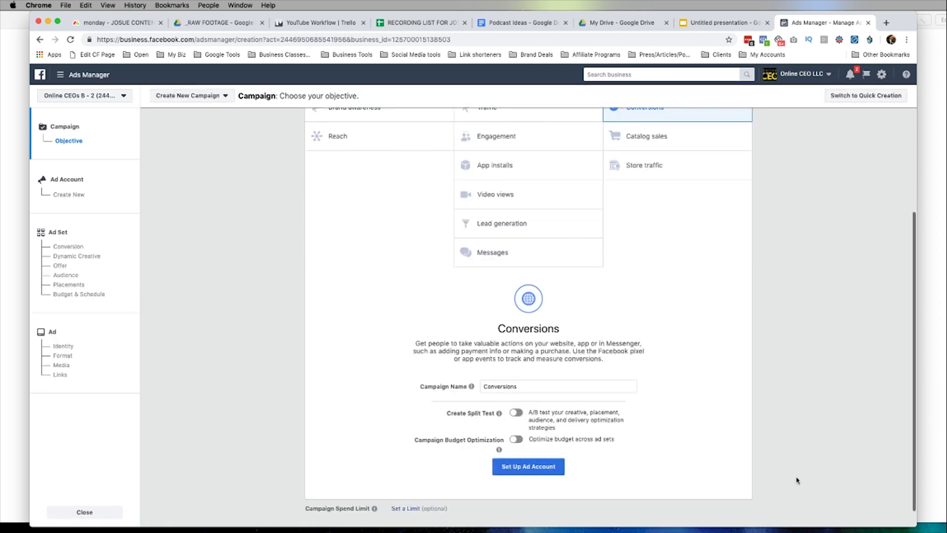
scroll(787, 467, "up", 1)
scroll(786, 467, "up", 1)
left_click_drag(916, 526, 946, 522)
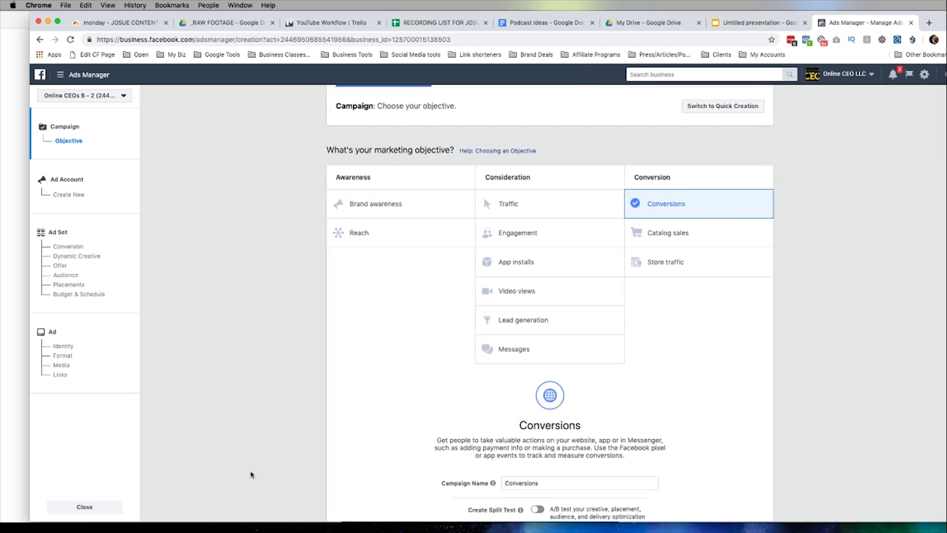
left_click_drag(32, 521, 4, 521)
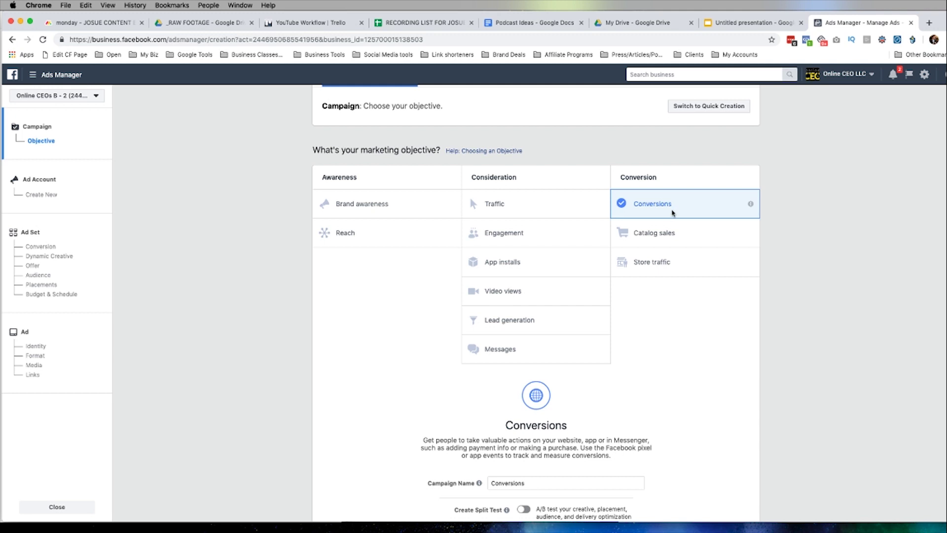
Name the campaign "Test" and accept the ad account's default country, currency and time zone.
scroll(666, 283, "down", 3)
left_click(535, 382)
double_click(535, 383)
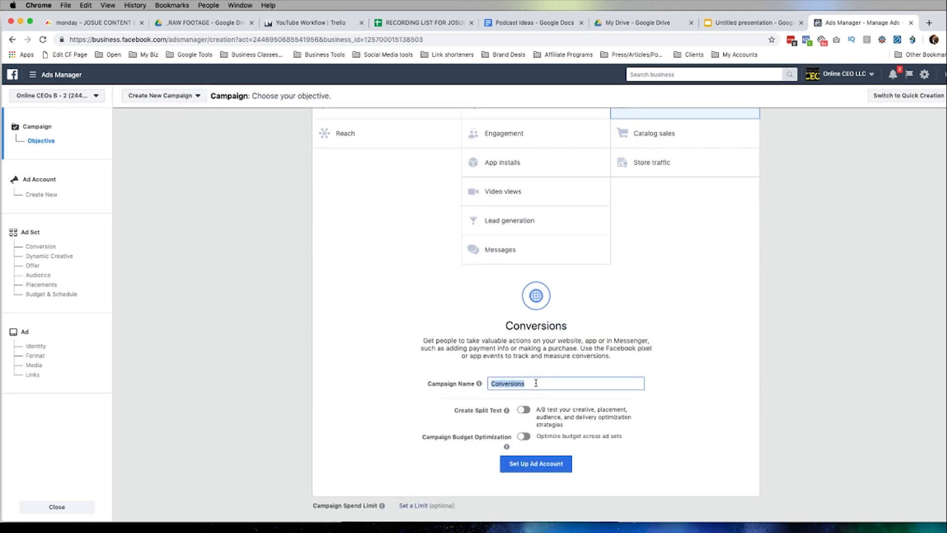
type("Test")
left_click(543, 466)
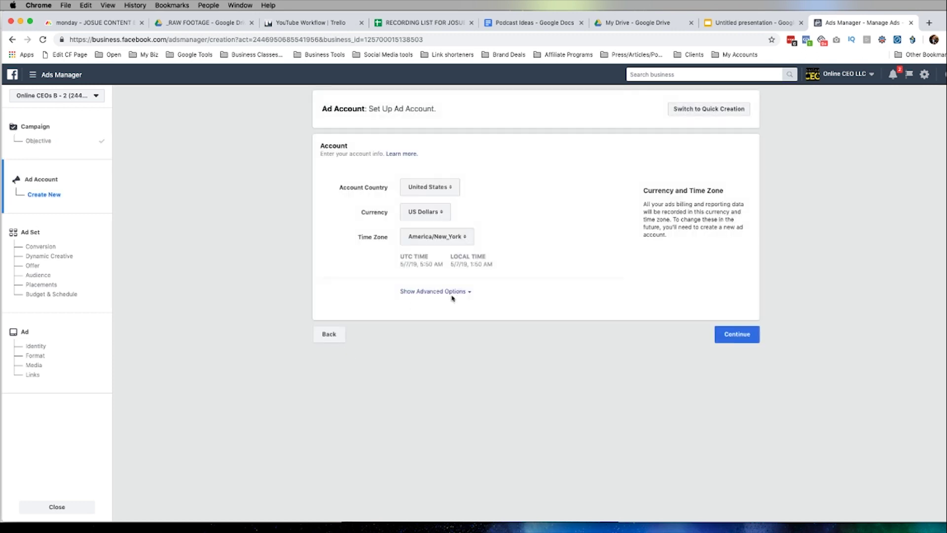
left_click(725, 335)
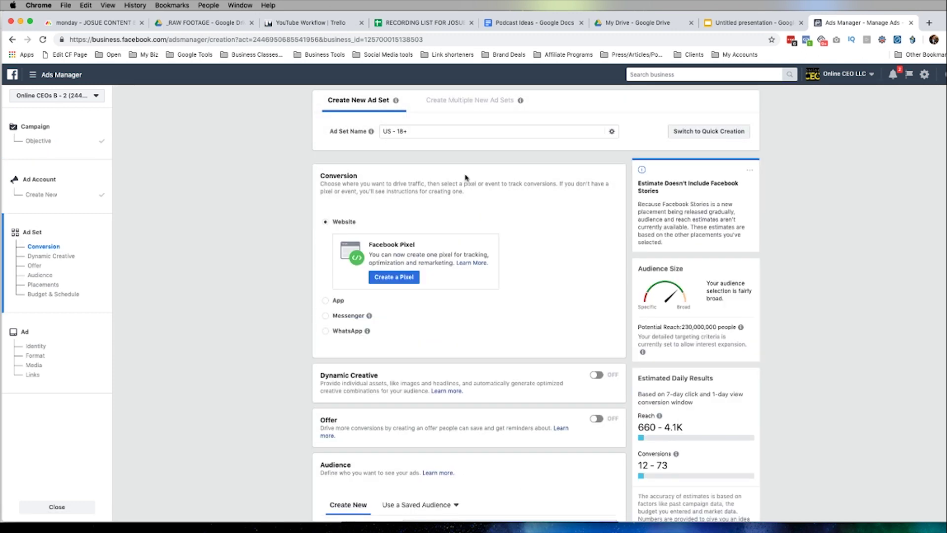
Target the ad set at the 365-day Instagram engagement custom audience.
scroll(465, 177, "down", 6)
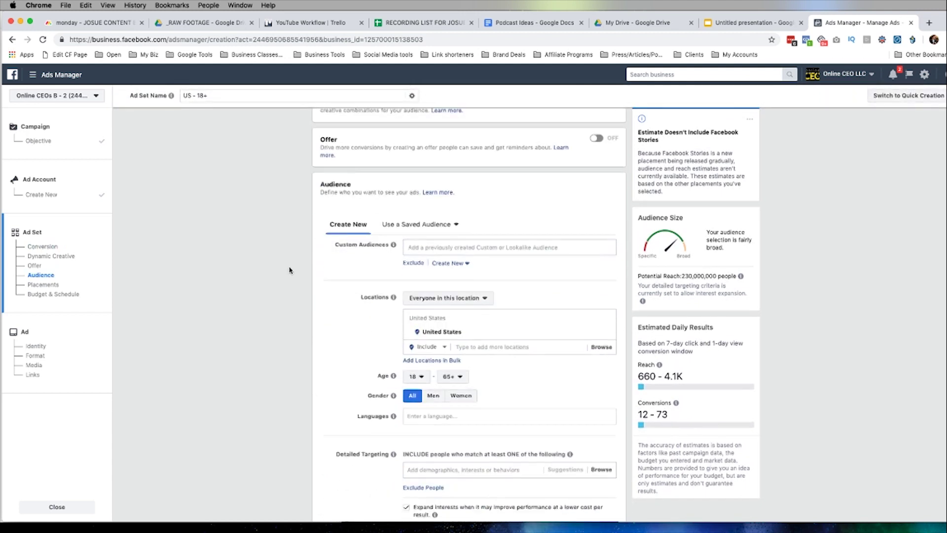
left_click(432, 248)
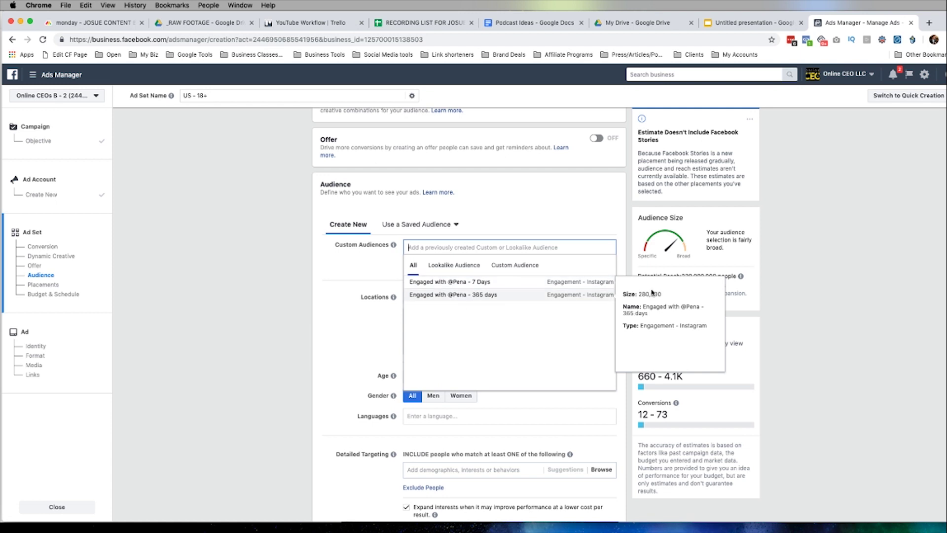
left_click(467, 293)
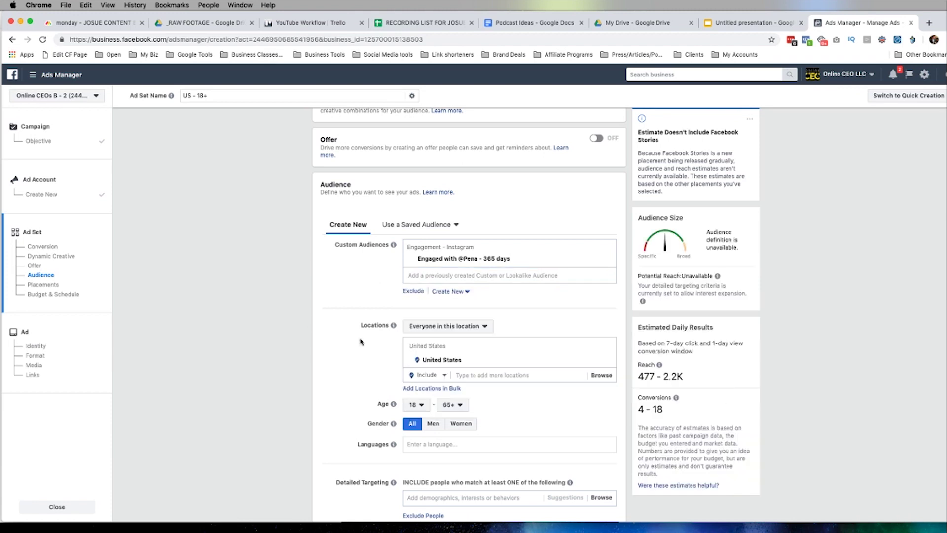
Limit the ad set's placements to Instagram Stories, excluding Facebook, Instagram Feed, Audience Network and Messenger.
scroll(360, 342, "down", 5)
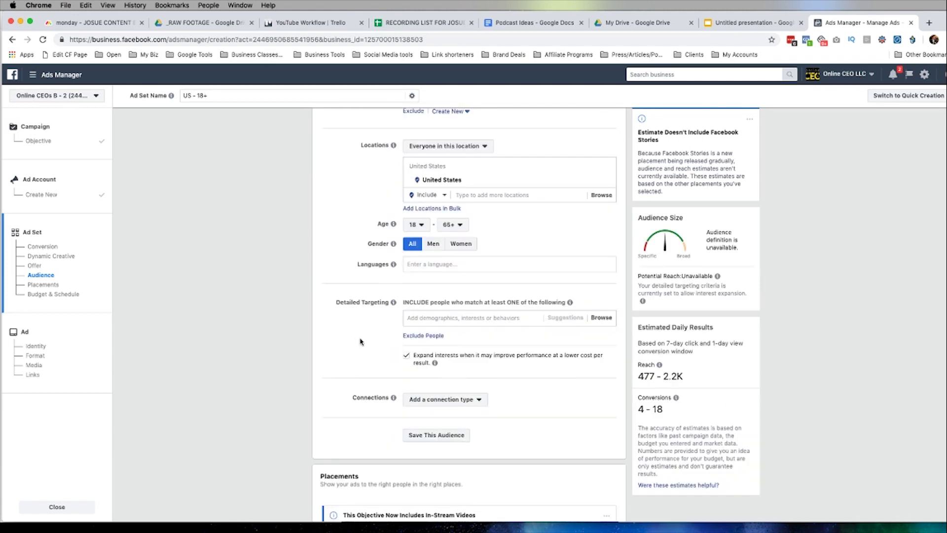
scroll(360, 341, "down", 10)
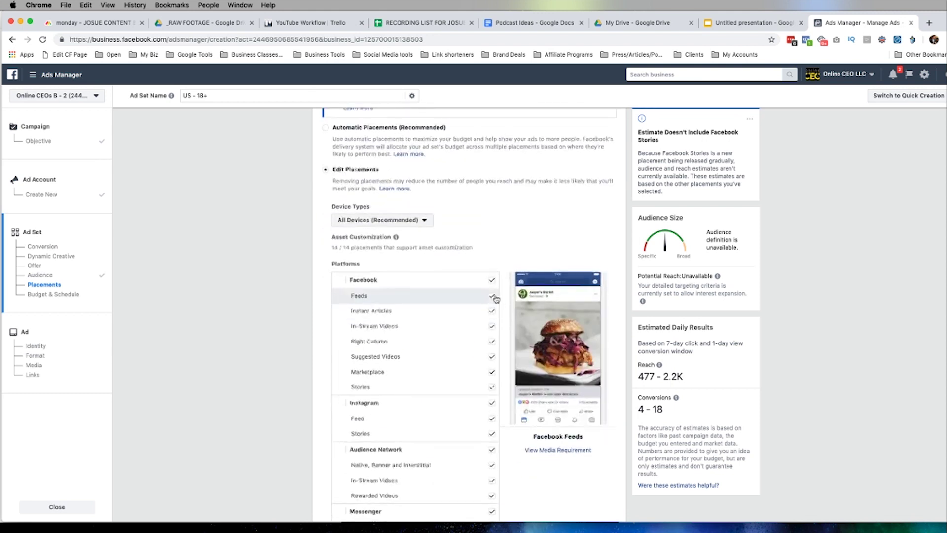
left_click(492, 275)
scroll(493, 274, "down", 4)
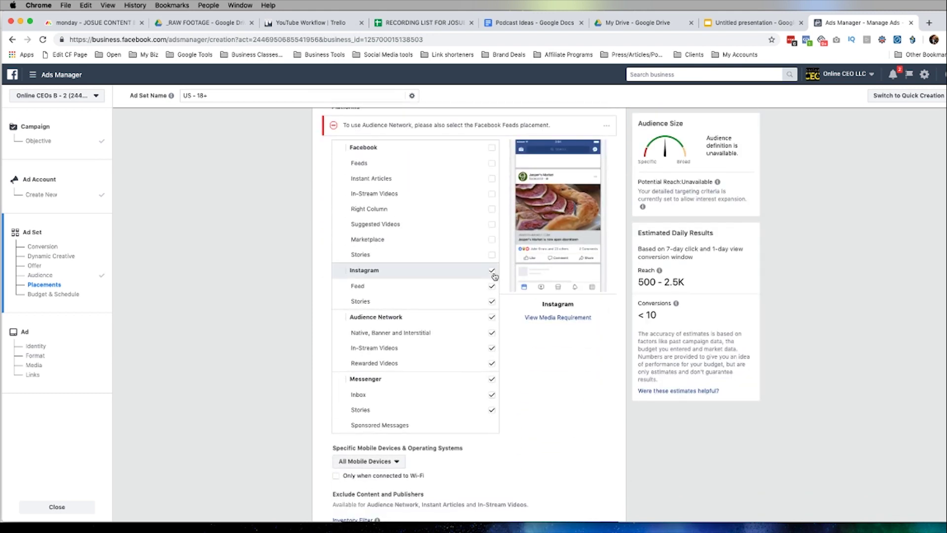
left_click(491, 316)
left_click(492, 379)
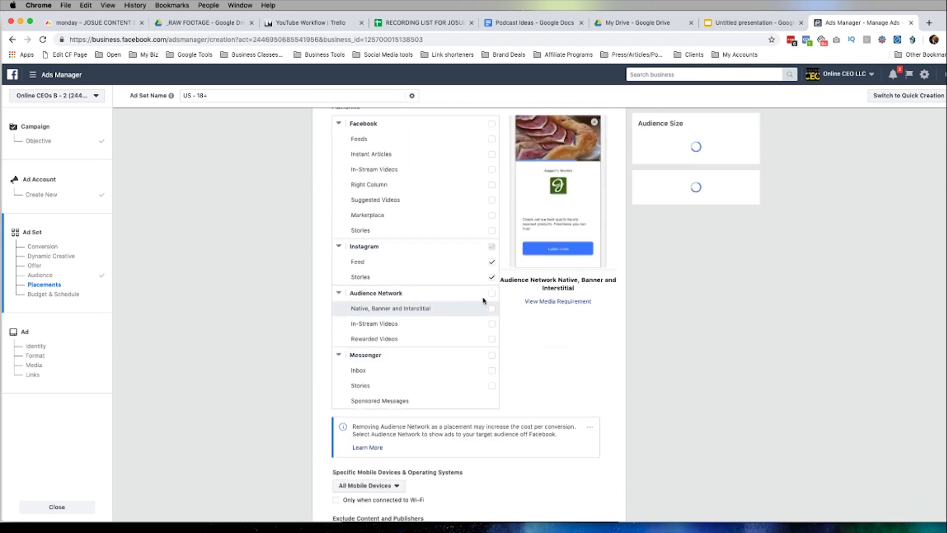
left_click(491, 263)
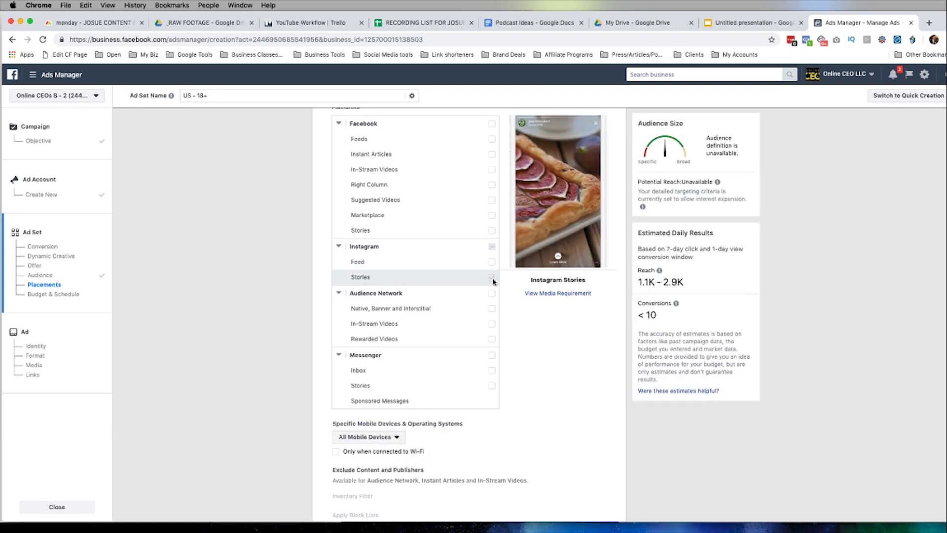
Set the ad set's daily budget to $2.00.
scroll(504, 285, "up", 5)
scroll(504, 286, "down", 3)
scroll(504, 285, "down", 10)
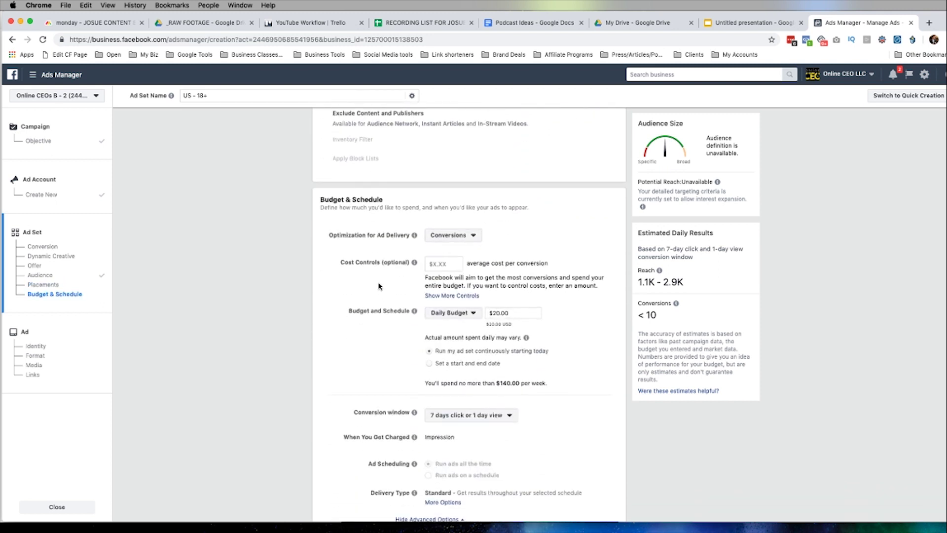
scroll(378, 286, "down", 2)
double_click(503, 263)
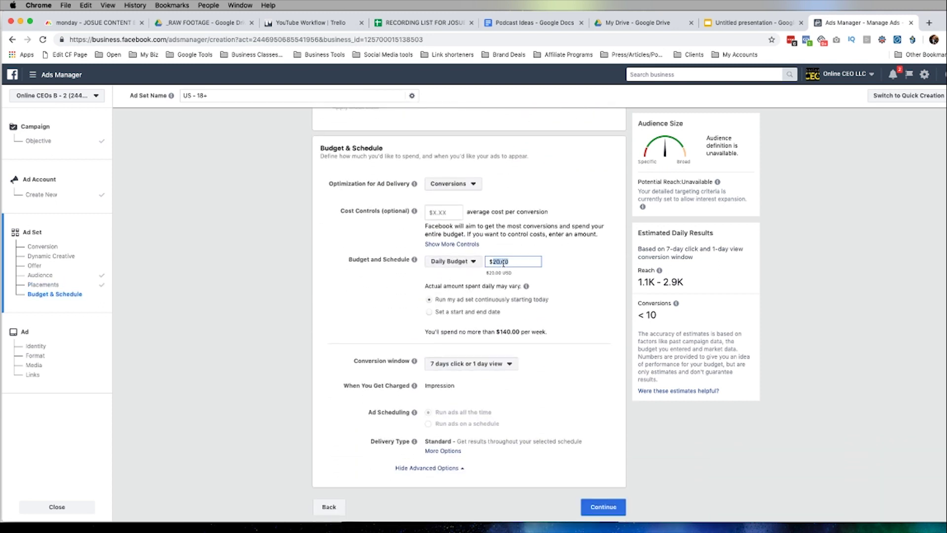
type("2")
left_click(387, 332)
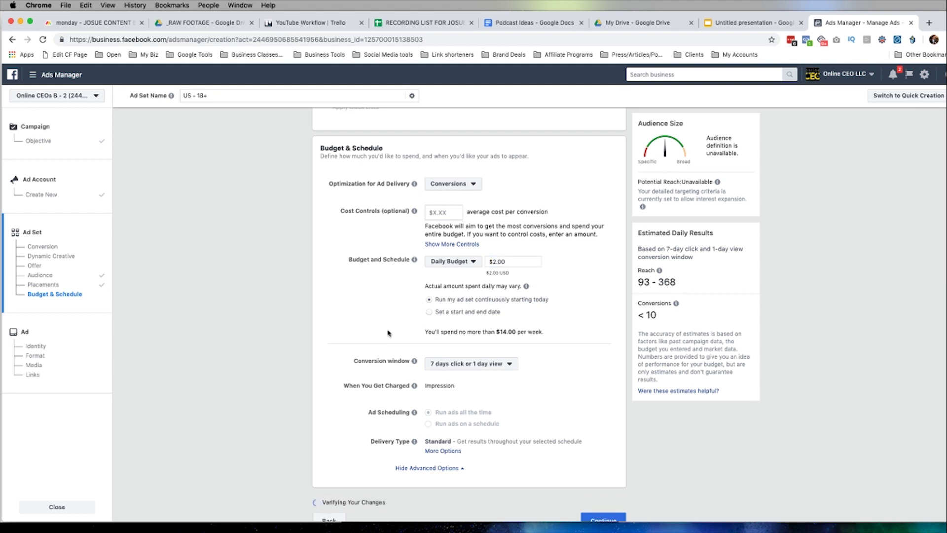
Set the conversion window to 7 days click and expand the additional delivery type options.
left_click(475, 364)
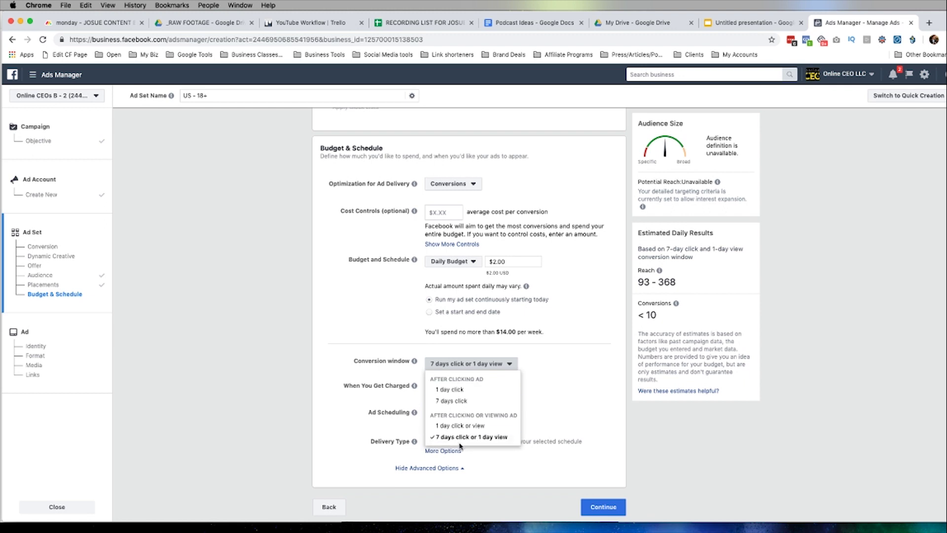
left_click(464, 400)
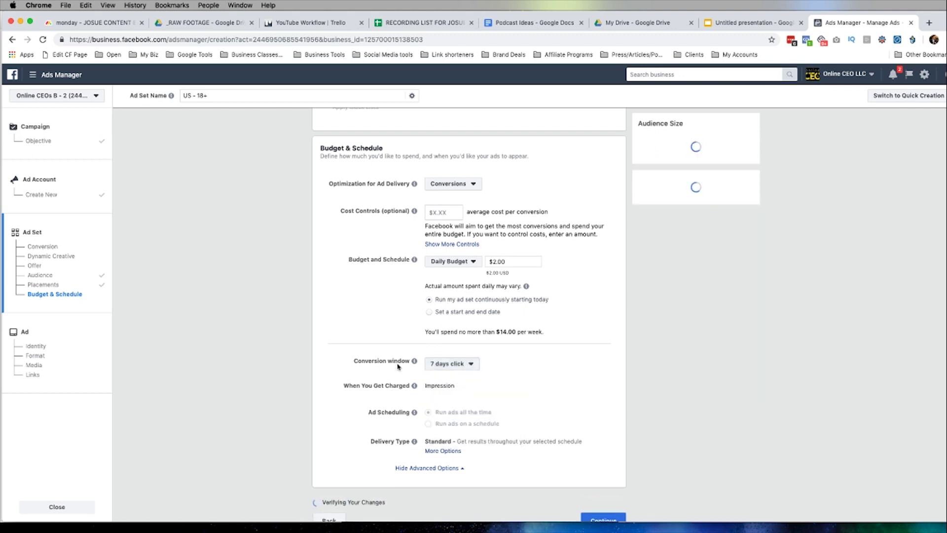
left_click(442, 450)
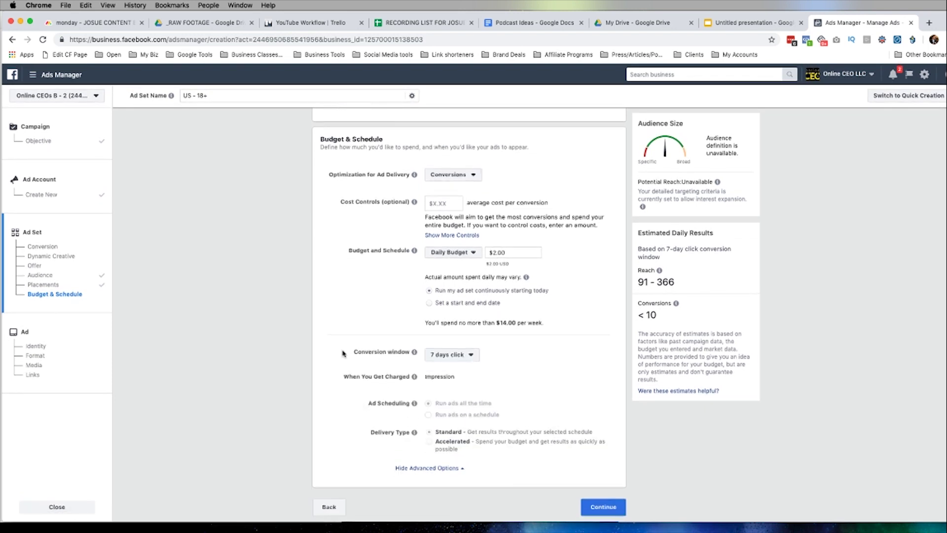
Check the explanation of the budget and schedule setting and continue to the ad setup.
scroll(344, 353, "up", 2)
scroll(350, 360, "down", 1)
mouse_move(414, 299)
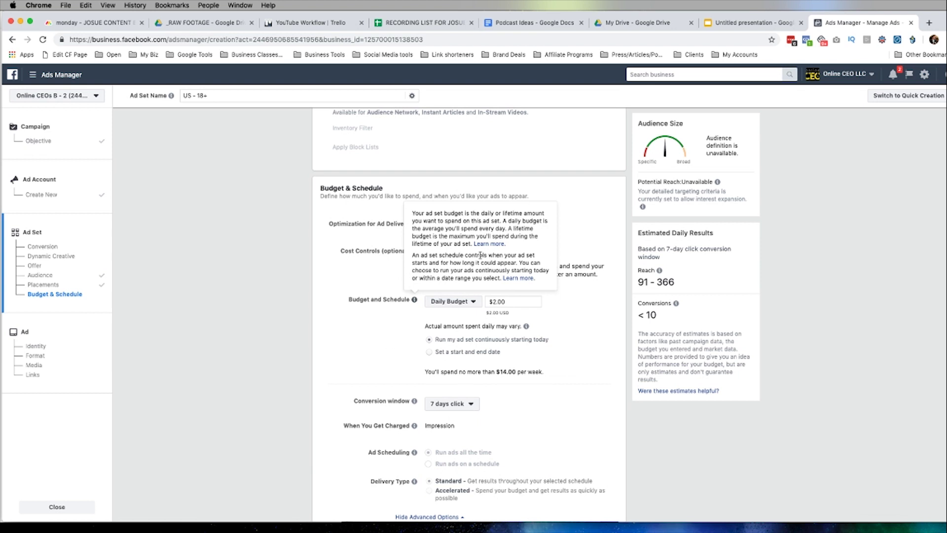
scroll(345, 261, "down", 1)
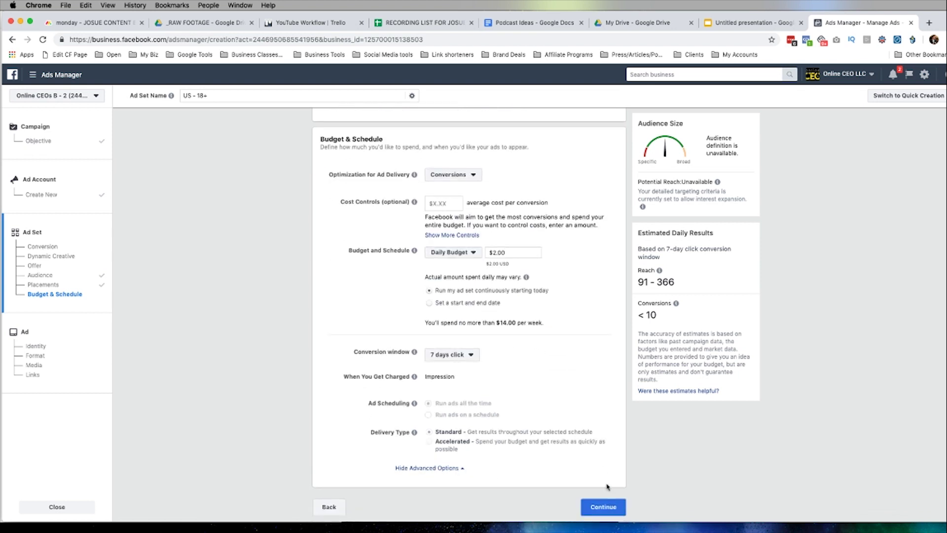
left_click(603, 506)
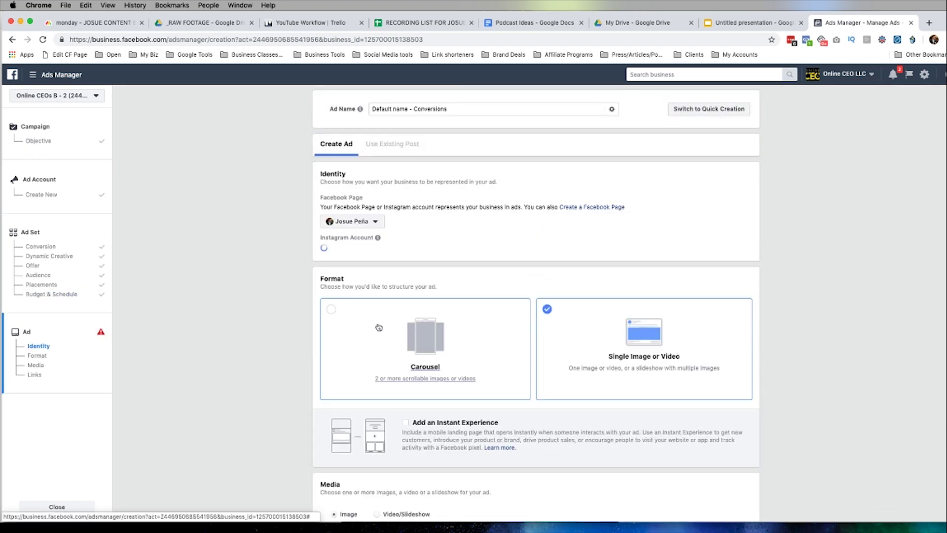
Set the ad's identity to the CEOs Facebook Page and check the Instagram account choice for it.
left_click(362, 217)
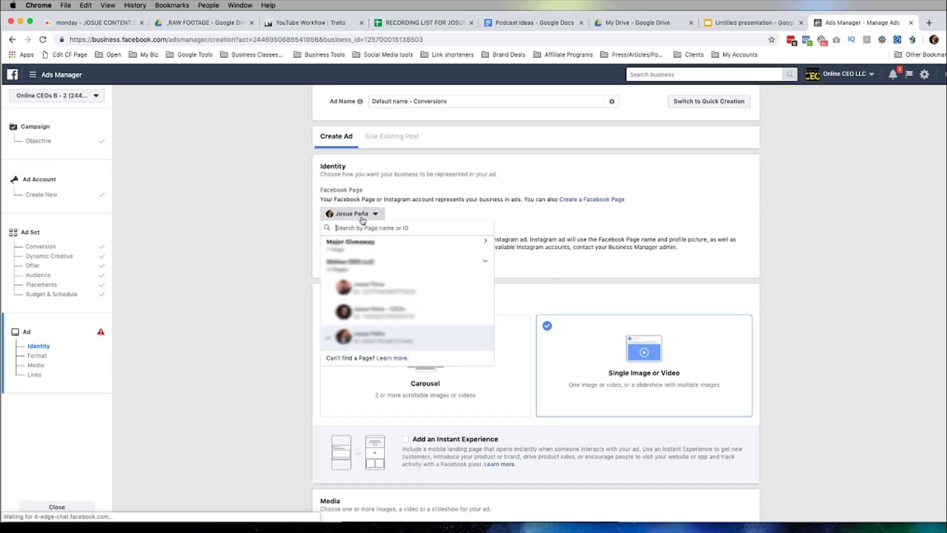
left_click(390, 312)
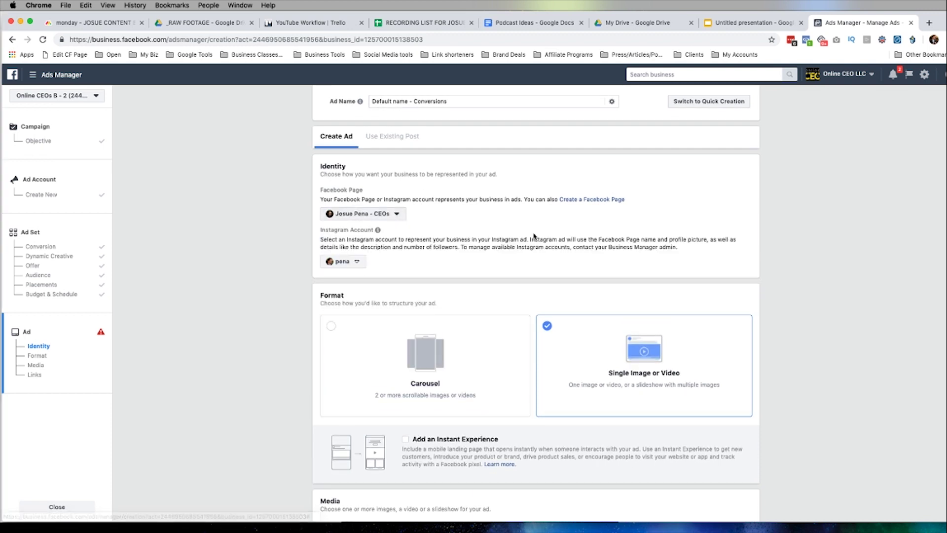
left_click(356, 261)
left_click(368, 266)
Switch the ad media to Video/Slideshow and upload the video IMG_4652.mov from the Desktop.
scroll(473, 262, "down", 5)
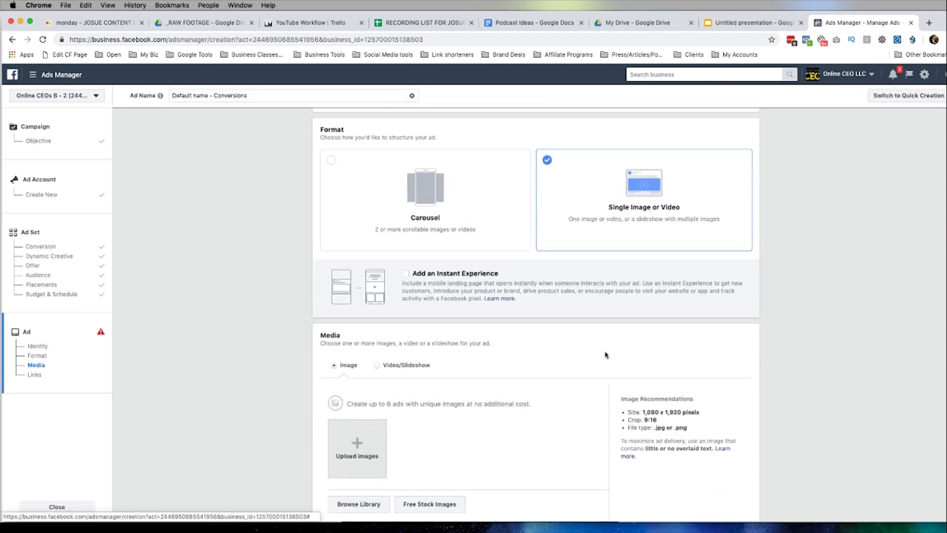
scroll(604, 360, "down", 1)
scroll(566, 291, "down", 2)
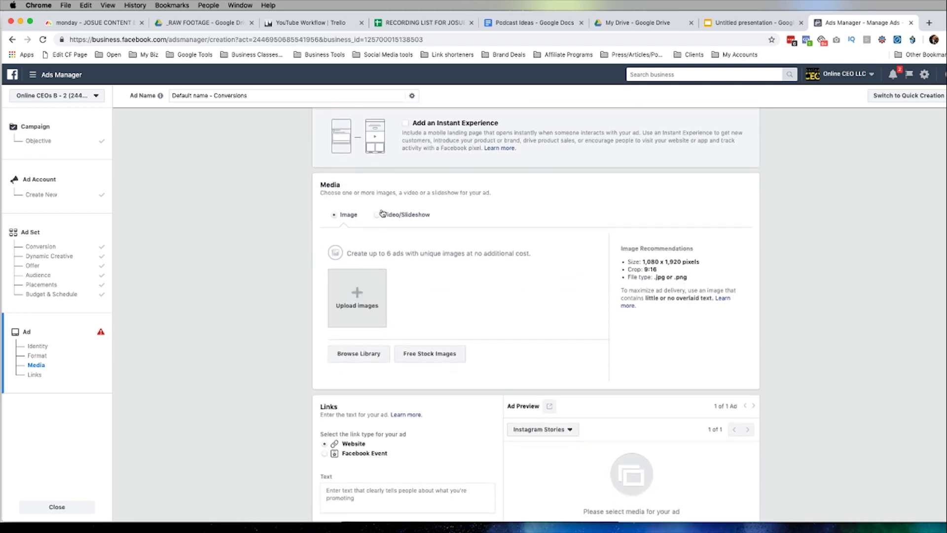
left_click(382, 214)
left_click(447, 312)
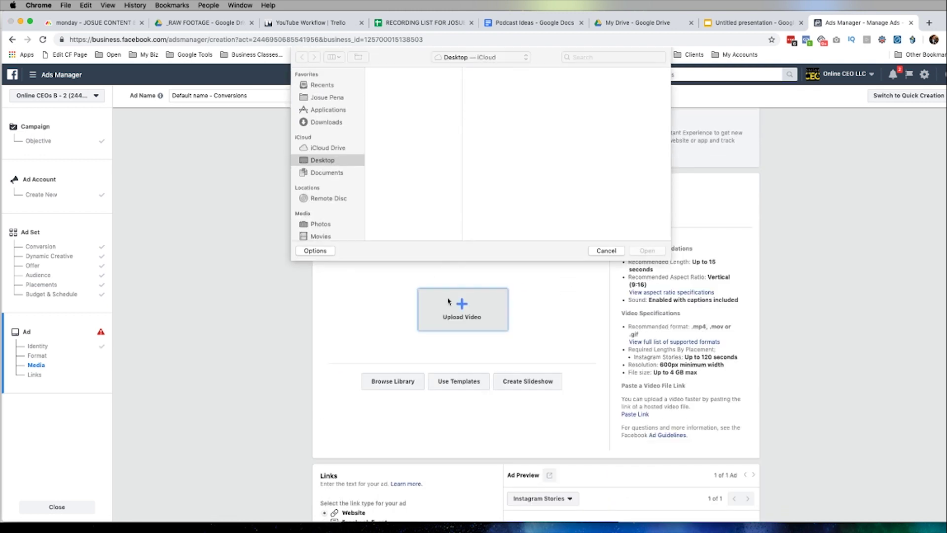
left_click(399, 91)
left_click(647, 251)
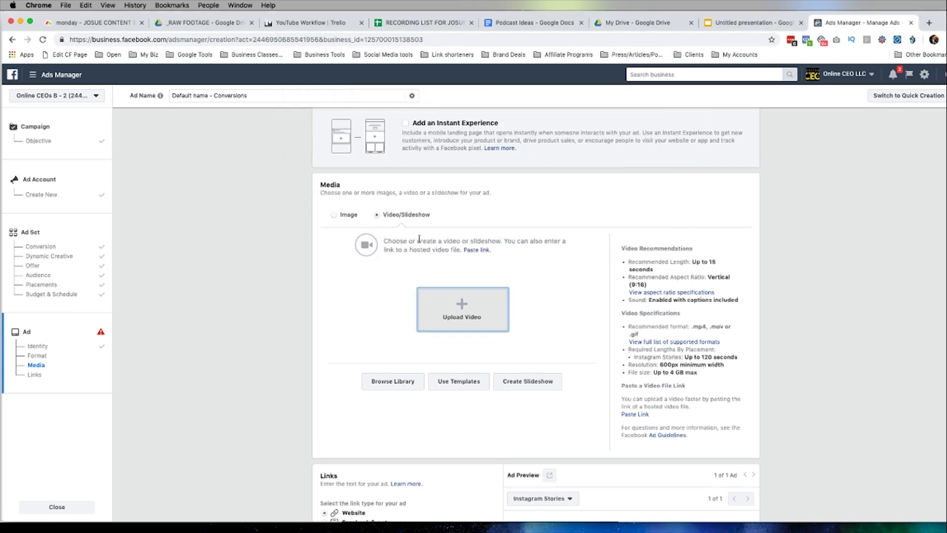
scroll(489, 344, "down", 1)
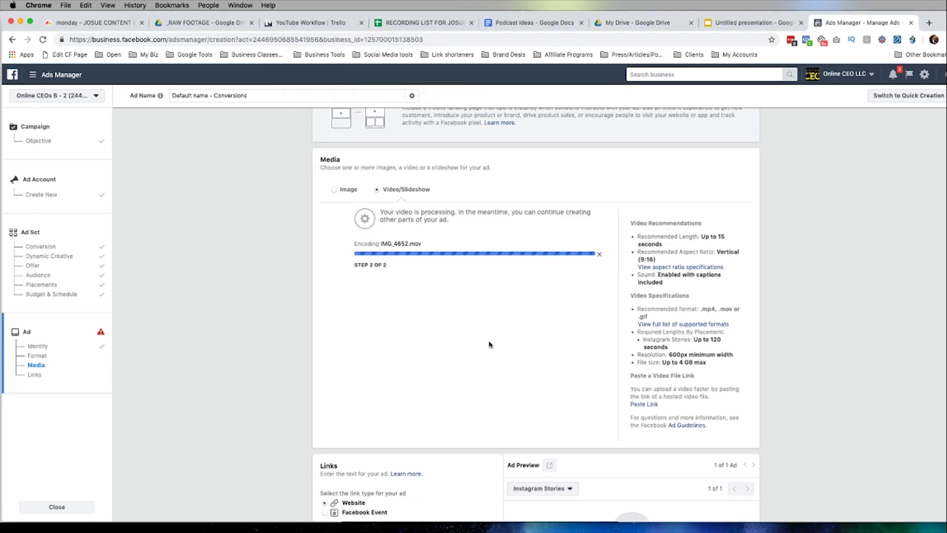
Set the ad's website URL to onlineceos.com/igboss, preview the linked page and close the preview.
scroll(477, 338, "down", 5)
scroll(476, 340, "up", 4)
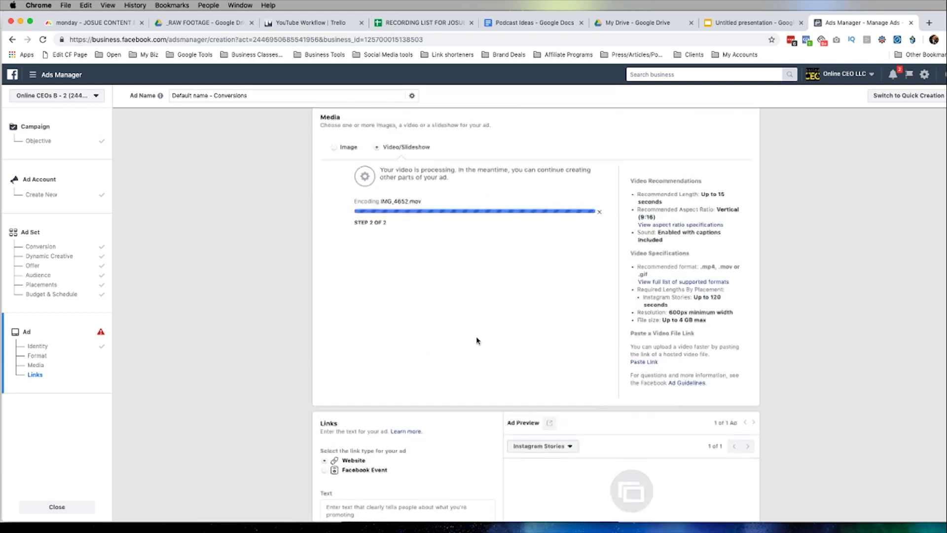
scroll(476, 340, "down", 5)
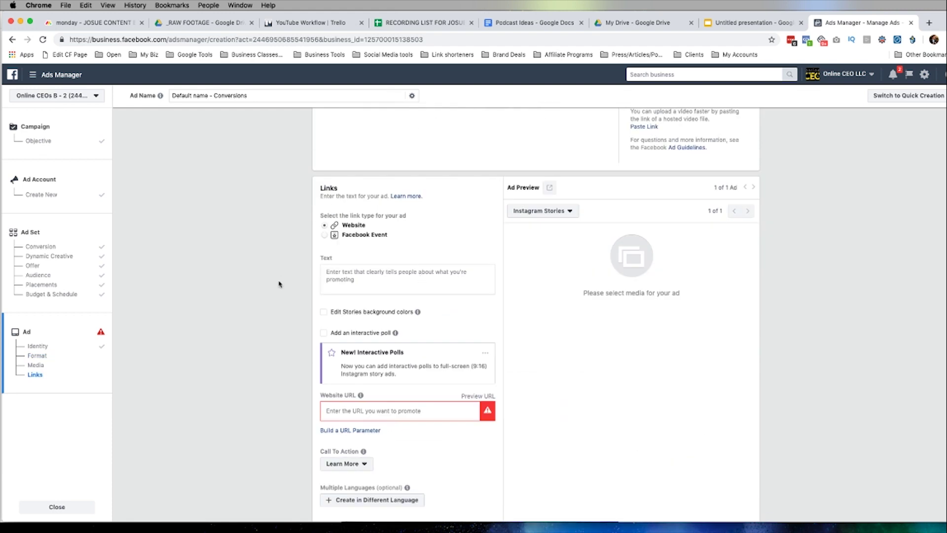
scroll(264, 294, "down", 2)
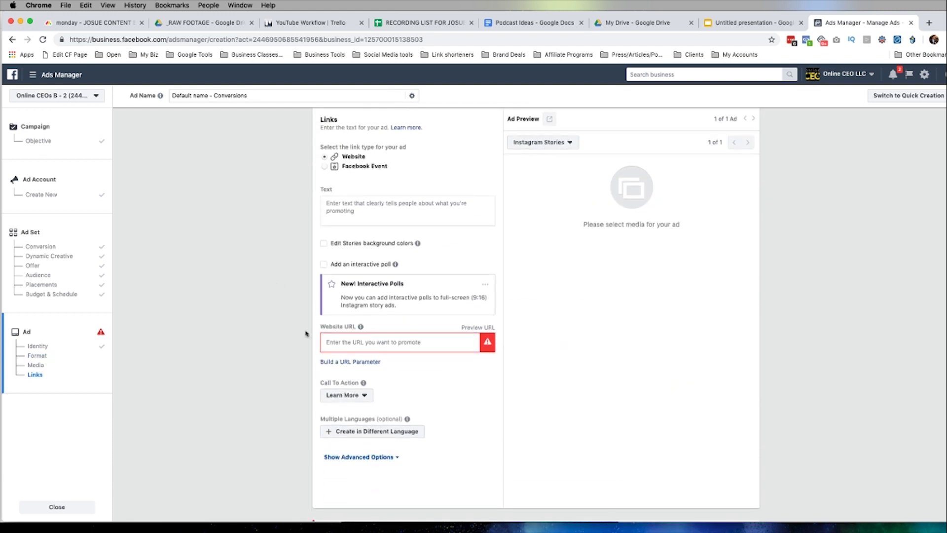
left_click(413, 340)
type("onlineceos")
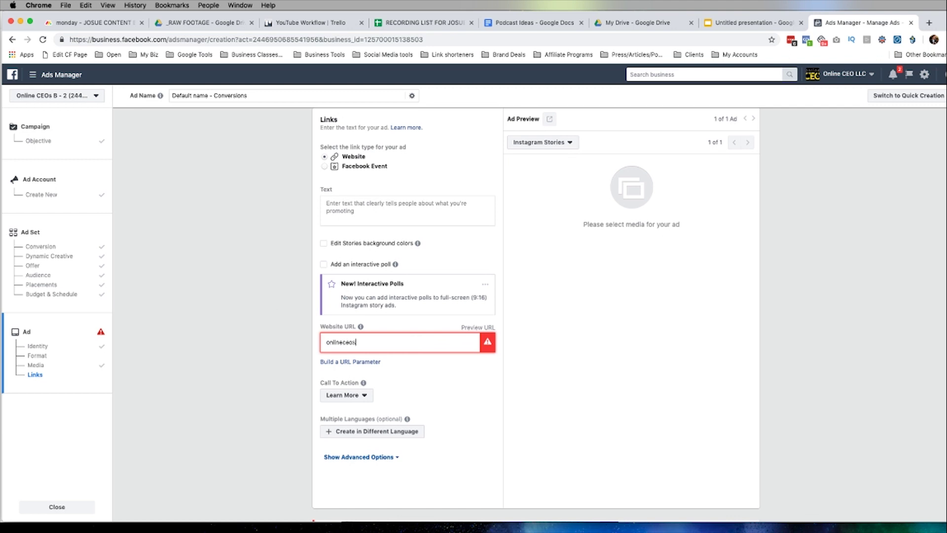
type(".com/igboss")
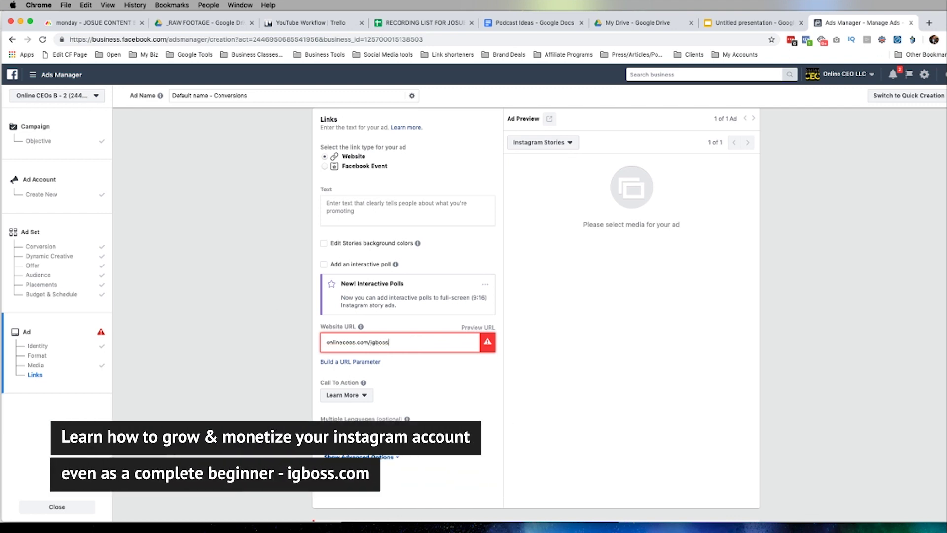
left_click(468, 377)
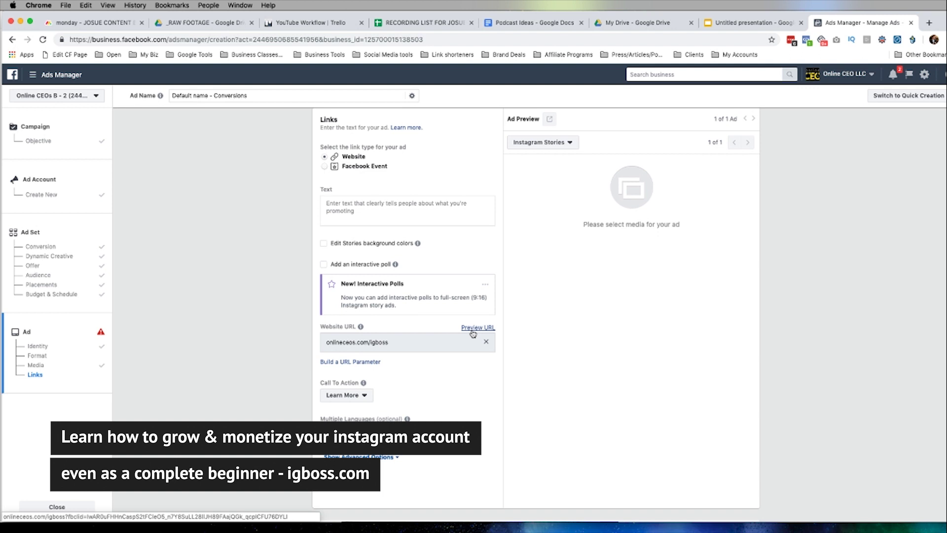
left_click(472, 328)
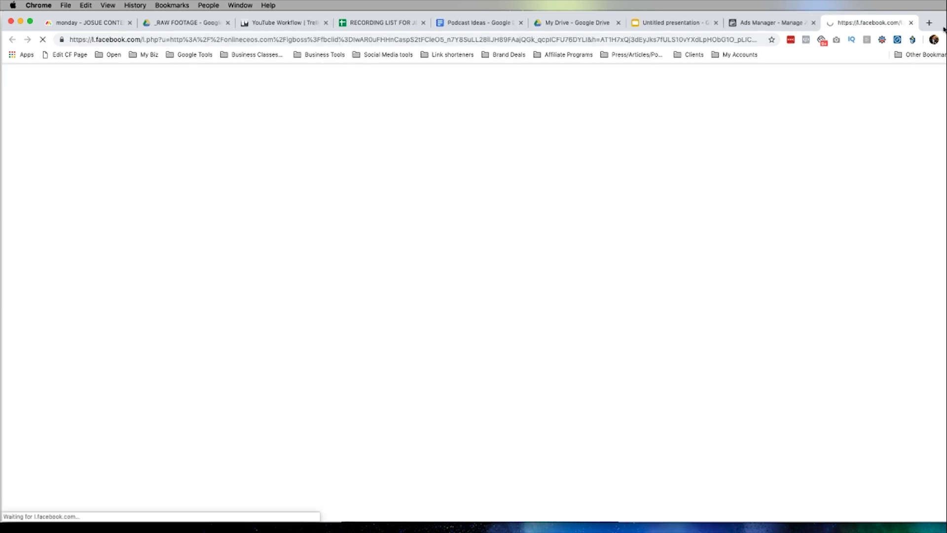
left_click(910, 23)
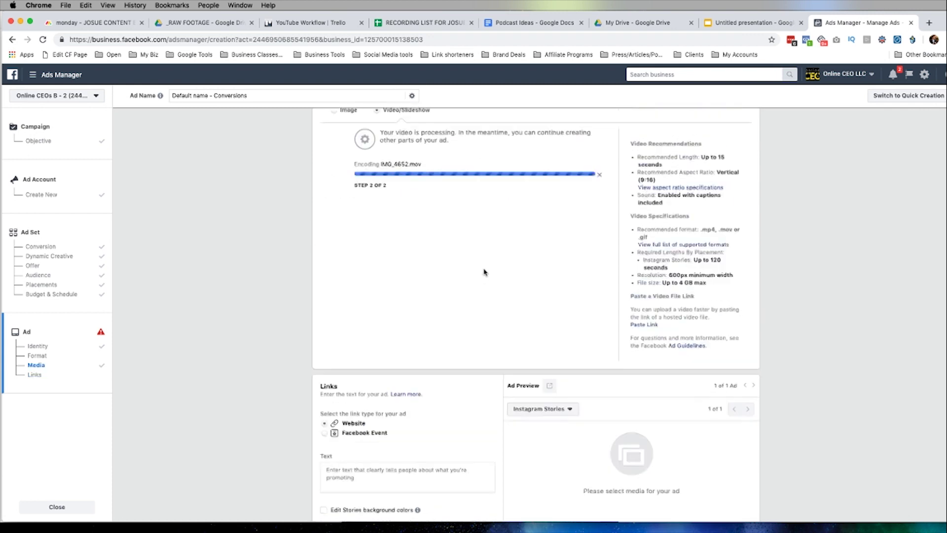
Enter the ad text "SWIPE UP to get the free training!".
scroll(451, 306, "down", 4)
scroll(452, 307, "down", 4)
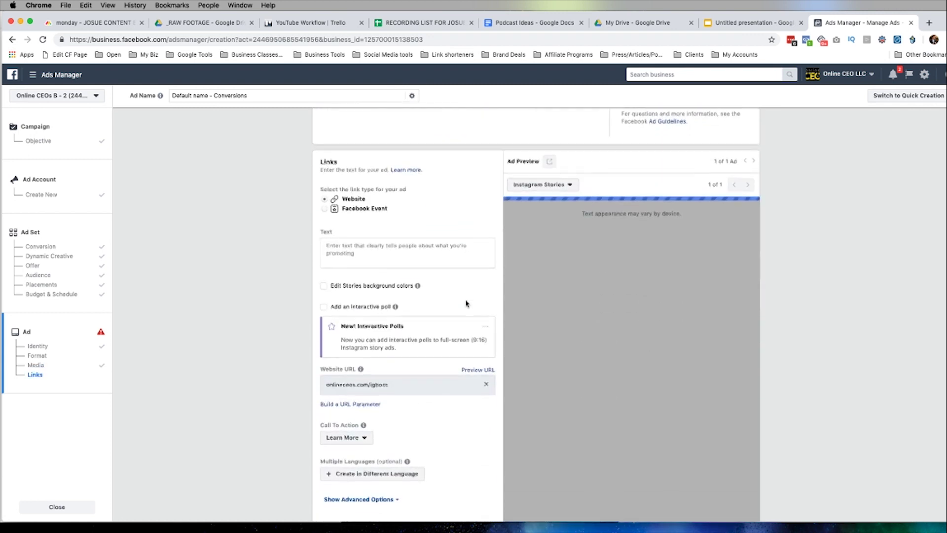
left_click(415, 223)
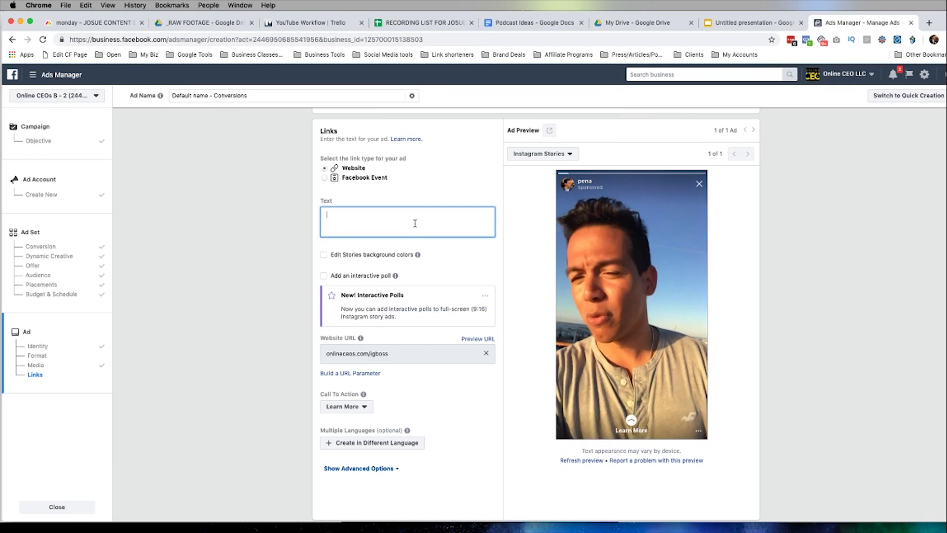
type("SWIPE")
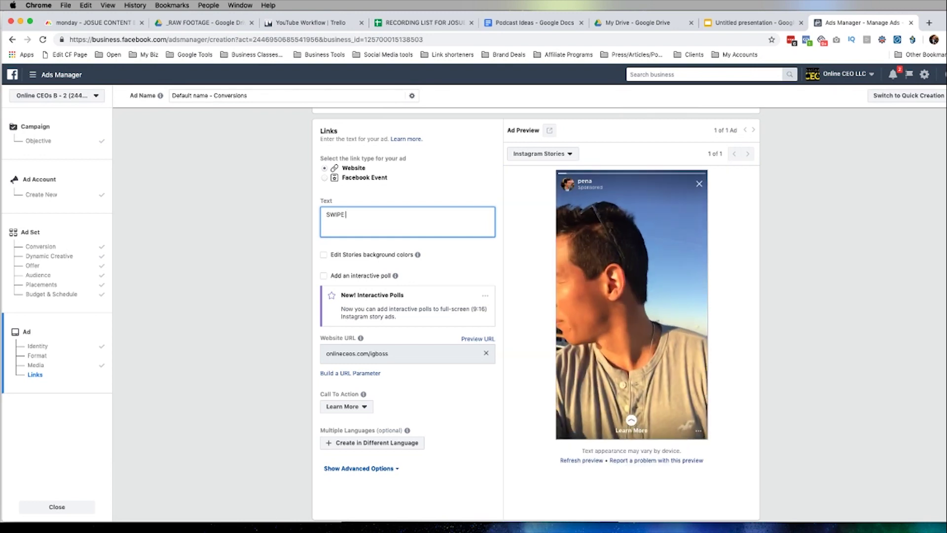
type(" UP to get the free training")
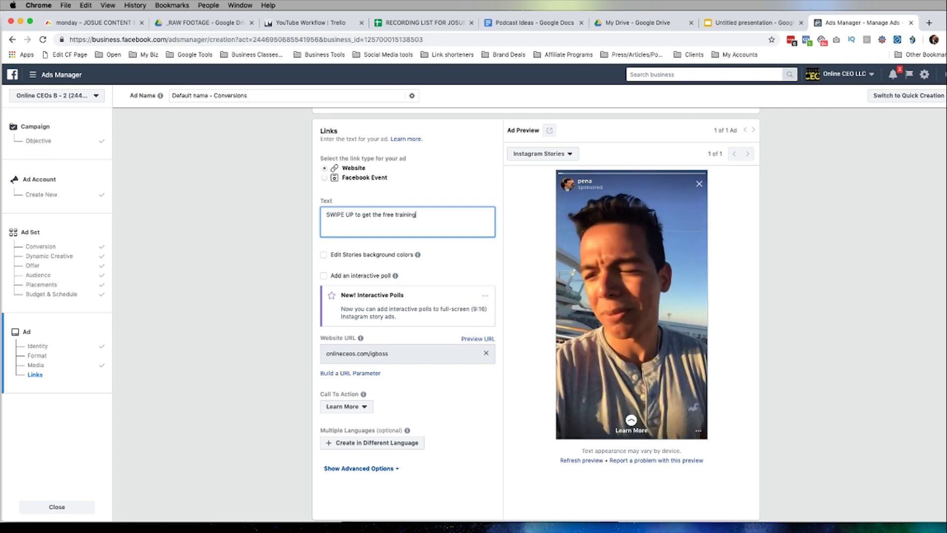
Add an interactive poll to the story ad and check its default layout in the preview.
left_click(323, 276)
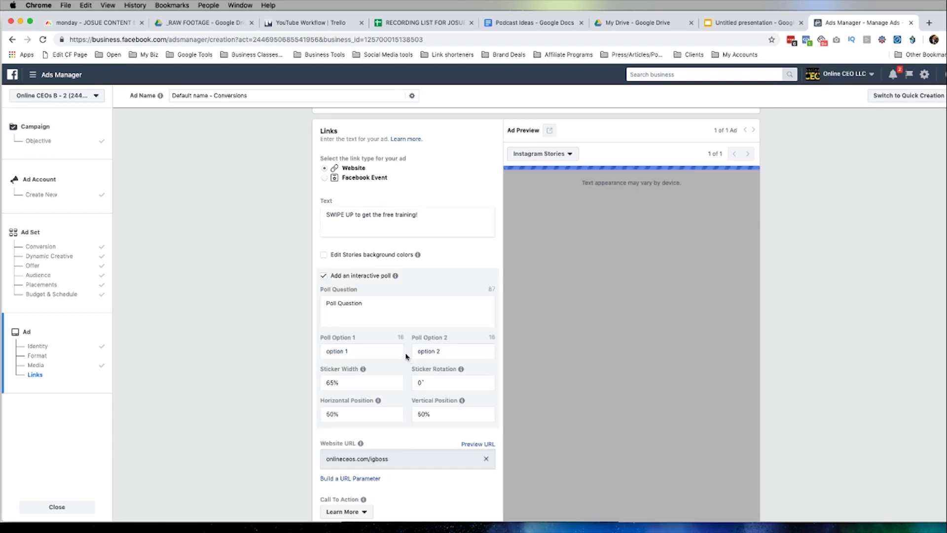
scroll(407, 356, "down", 1)
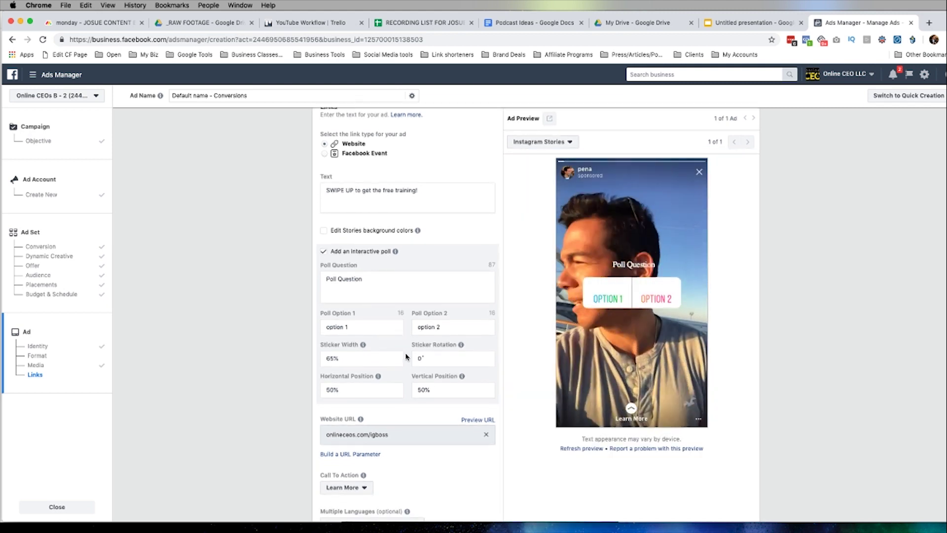
scroll(406, 356, "up", 1)
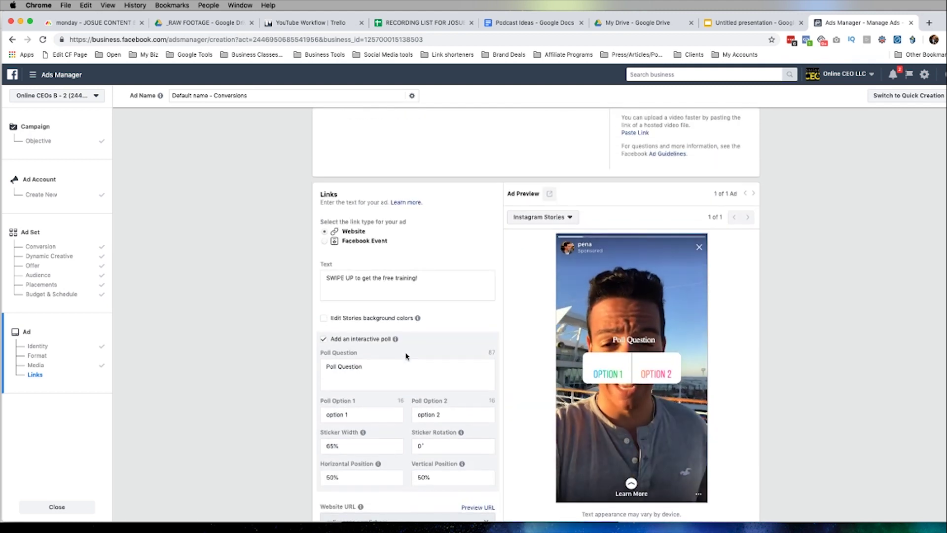
scroll(407, 356, "up", 1)
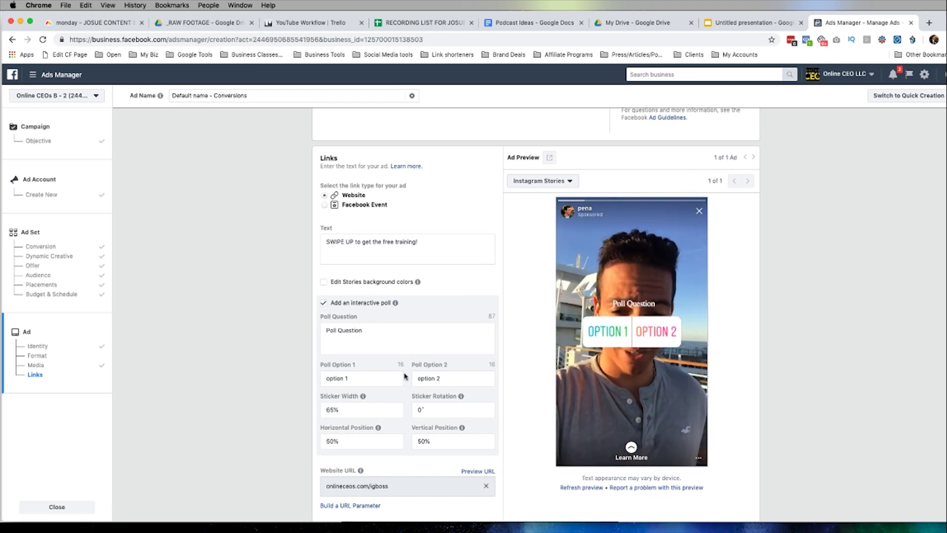
Set the poll sticker's horizontal and vertical positions to 40% each.
double_click(352, 444)
type("40")
double_click(440, 443)
type("40")
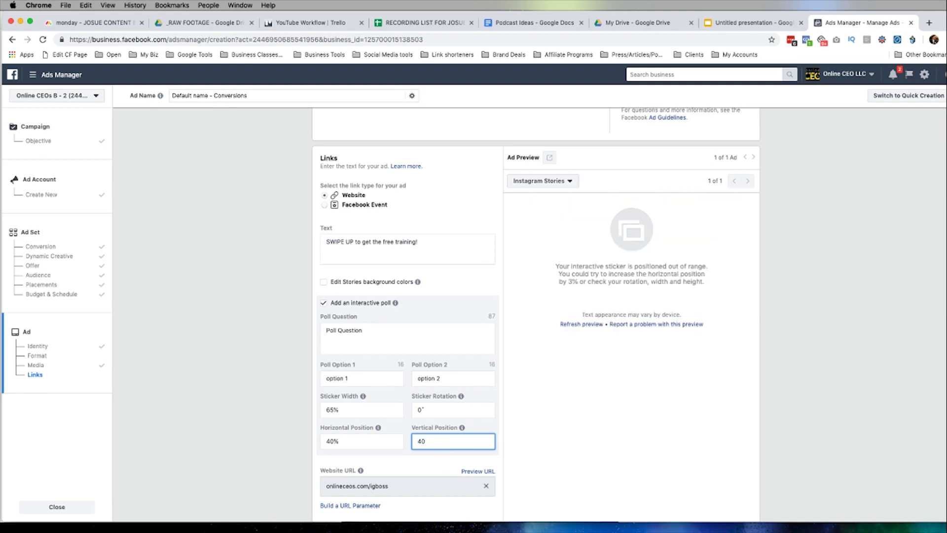
left_click(416, 458)
scroll(413, 443, "down", 5)
scroll(405, 374, "up", 4)
scroll(406, 374, "up", 1)
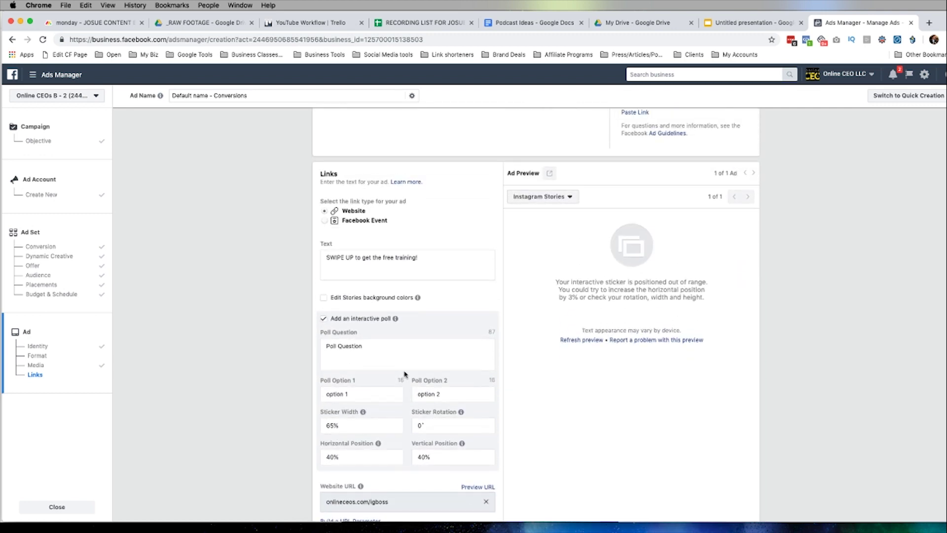
Replace the poll question with "Do you want to grow your Instagram following?".
left_click(402, 351)
key("super+a")
type("H")
type("o you want to grow your Inst")
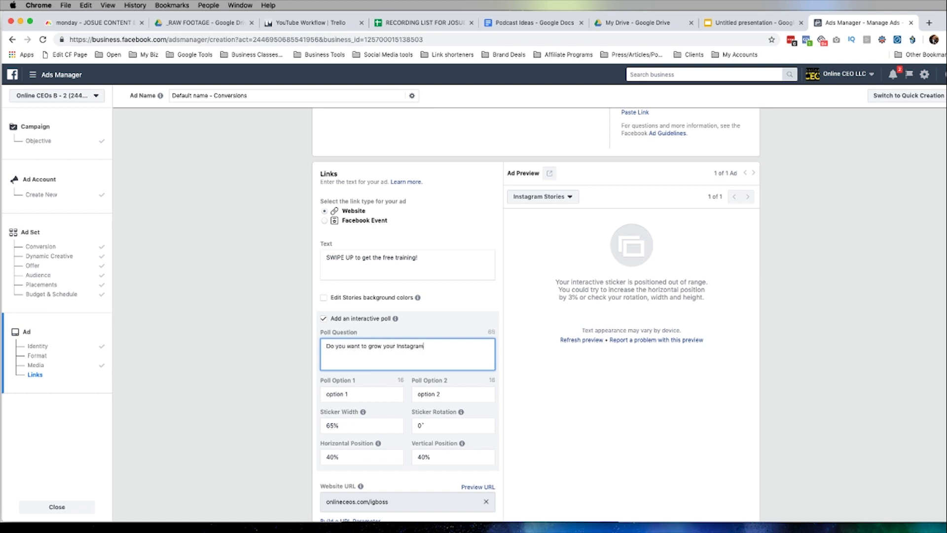
left_click(487, 292)
Review the ad's media, text, poll and link settings throughout the form.
scroll(464, 304, "up", 3)
scroll(463, 304, "up", 3)
scroll(456, 302, "down", 10)
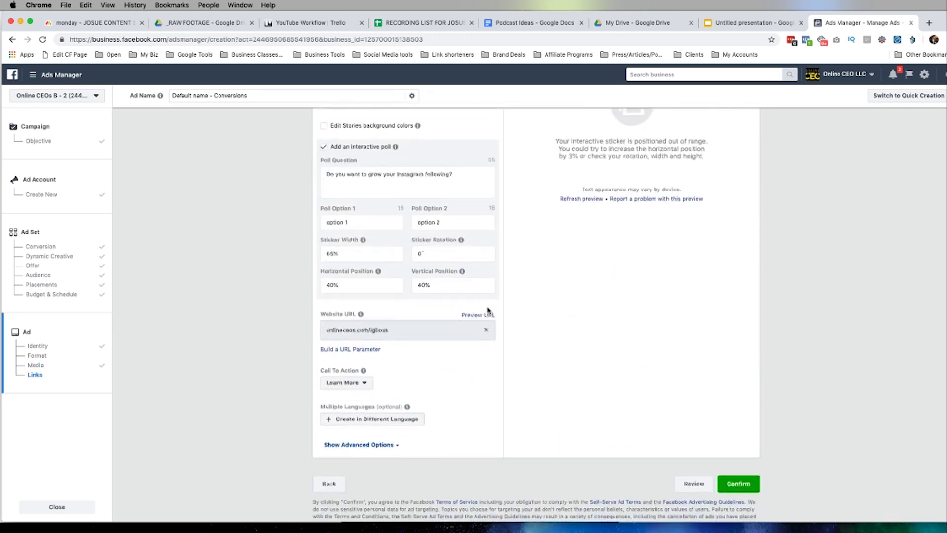
scroll(488, 310, "down", 1)
scroll(458, 390, "up", 3)
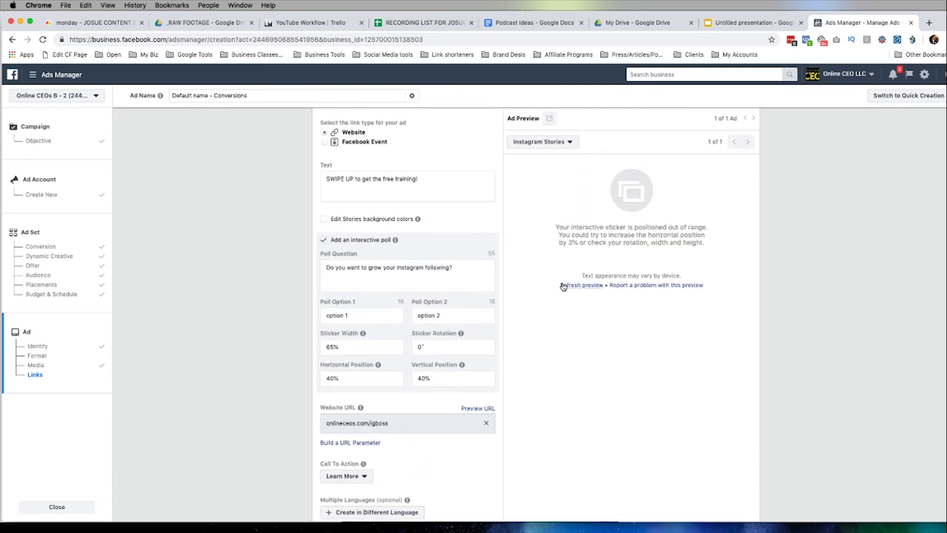
scroll(526, 252, "up", 3)
scroll(503, 249, "up", 15)
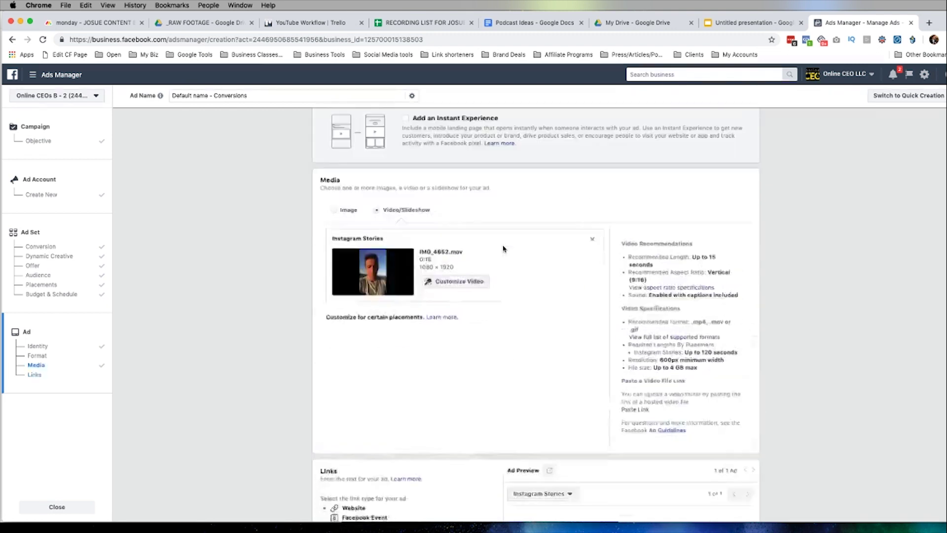
scroll(503, 249, "down", 15)
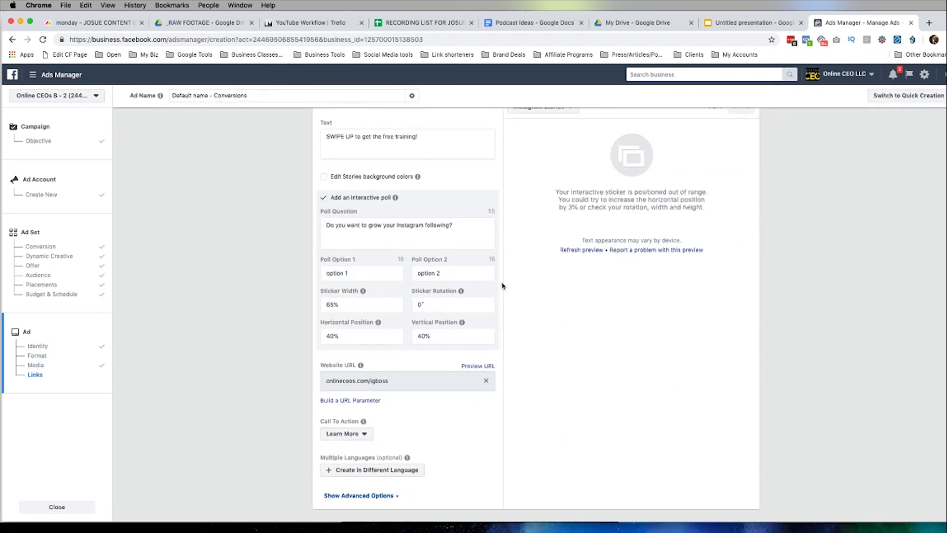
Refresh the Instagram Stories ad preview and check the options for opening the preview elsewhere.
left_click(581, 250)
scroll(511, 244, "up", 2)
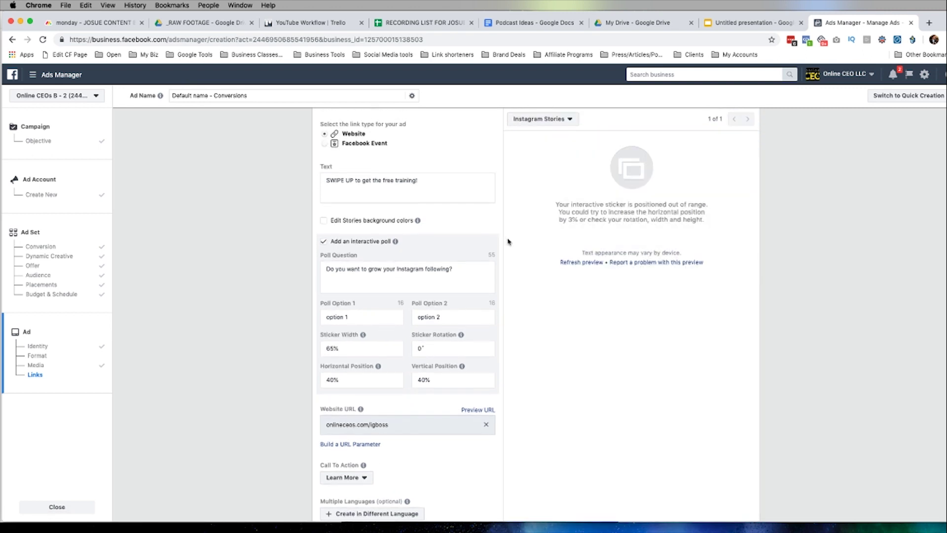
scroll(508, 242, "up", 3)
left_click(549, 219)
left_click(520, 253)
Check the ad's poll, website URL and call-to-action settings against the preview once more.
scroll(508, 251, "down", 5)
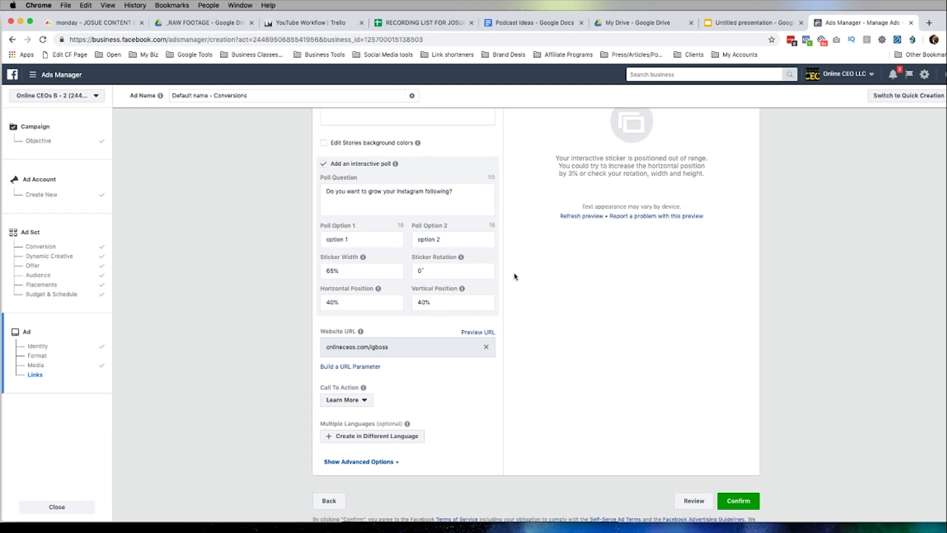
scroll(752, 490, "down", 1)
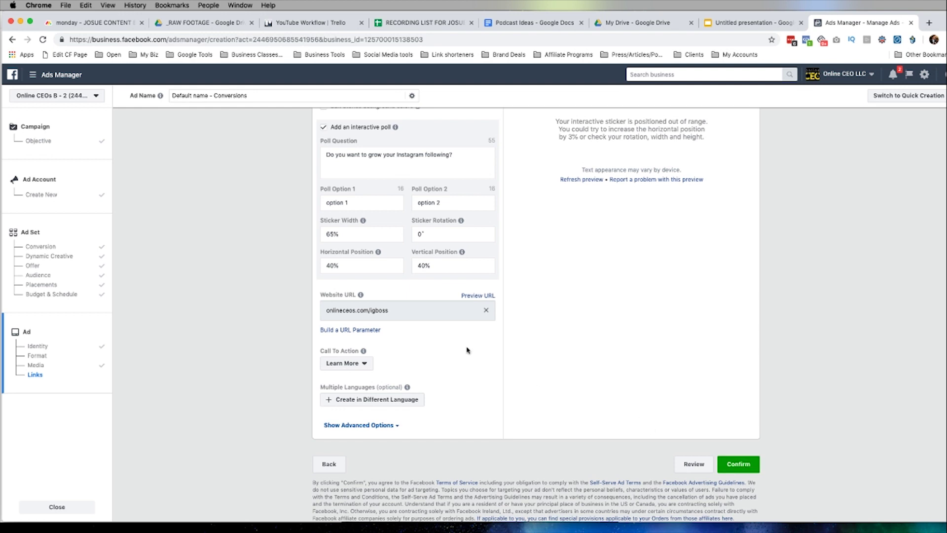
scroll(507, 333, "up", 4)
scroll(507, 332, "up", 8)
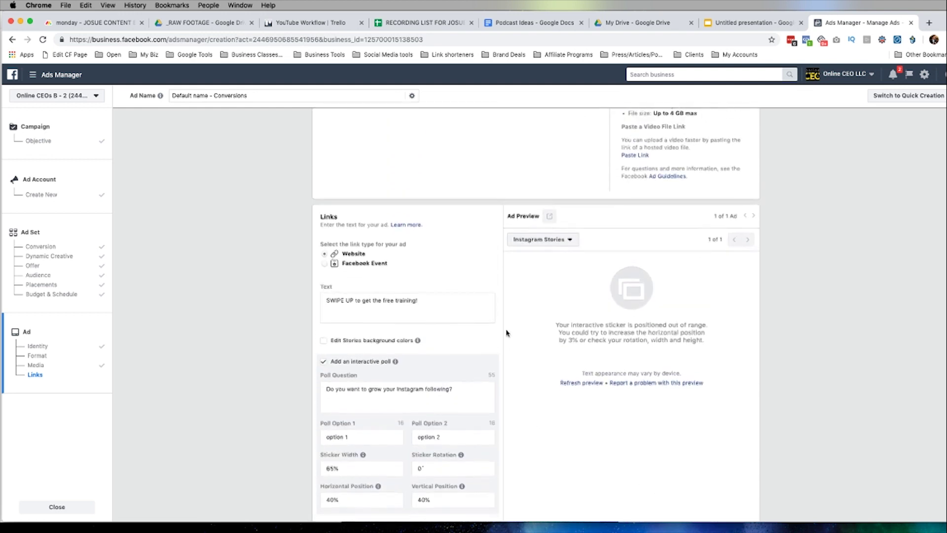
scroll(506, 333, "up", 6)
scroll(506, 333, "down", 11)
scroll(506, 333, "down", 7)
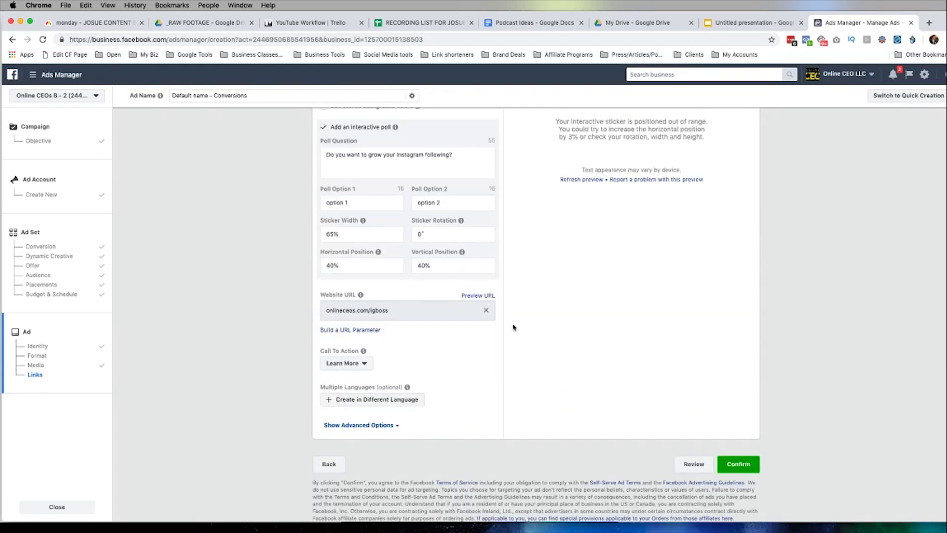
Check the ad's website URL and look back over its format, video and text settings.
left_click(375, 310)
double_click(384, 310)
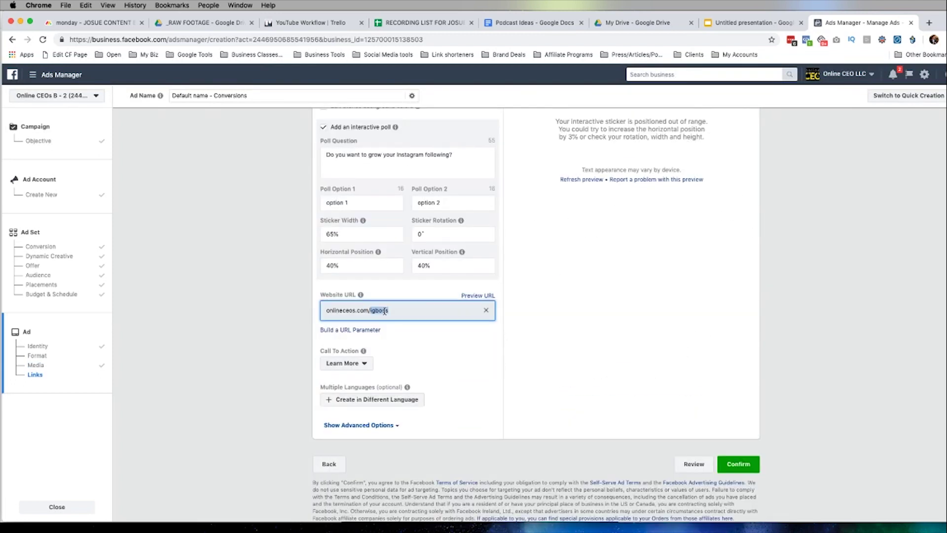
left_click(421, 327)
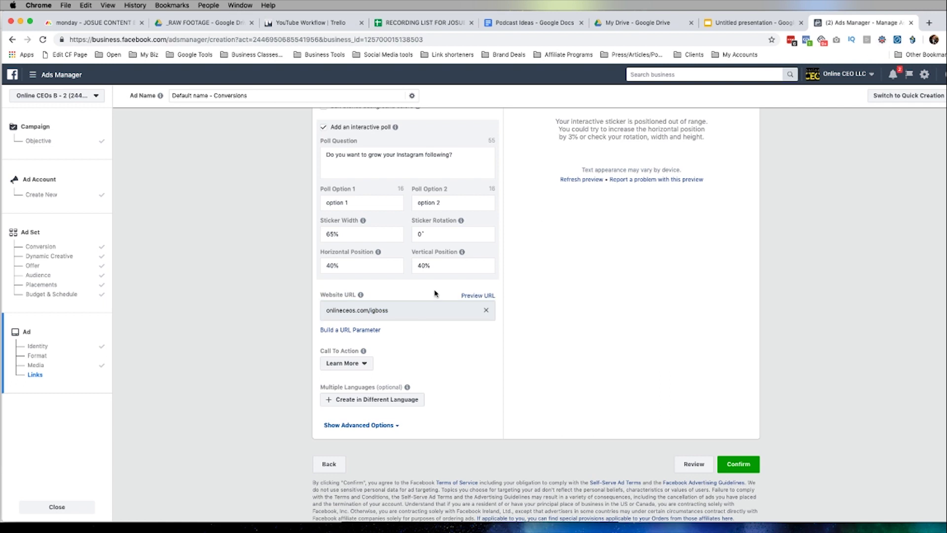
left_click(378, 310)
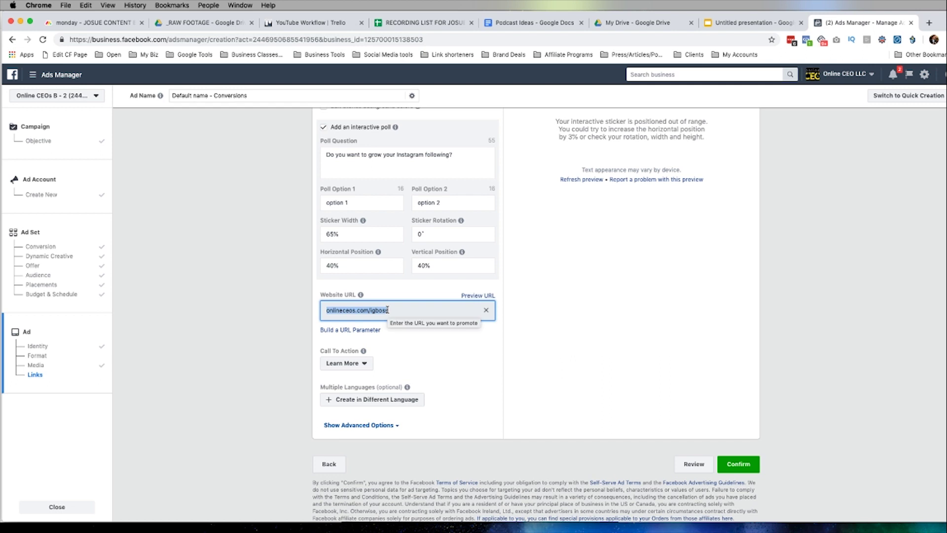
left_click(442, 334)
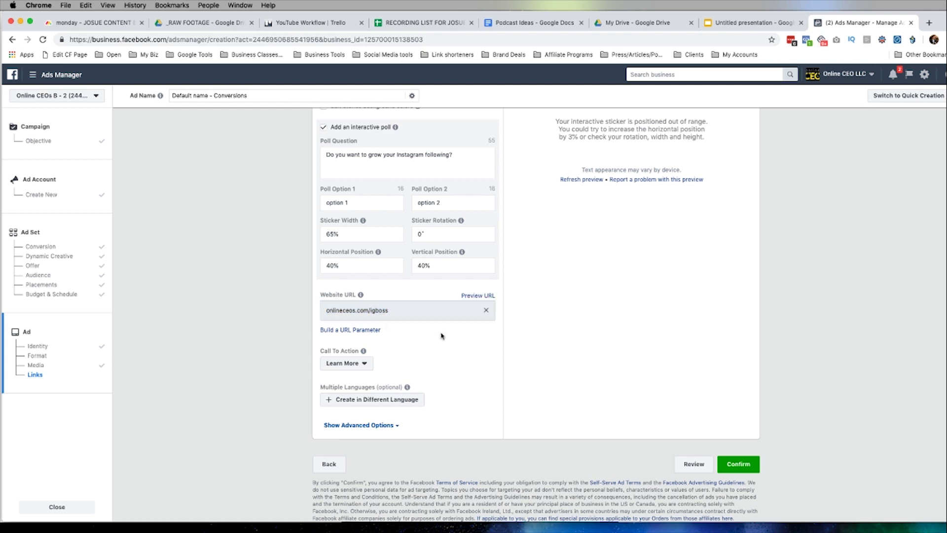
scroll(451, 321, "up", 3)
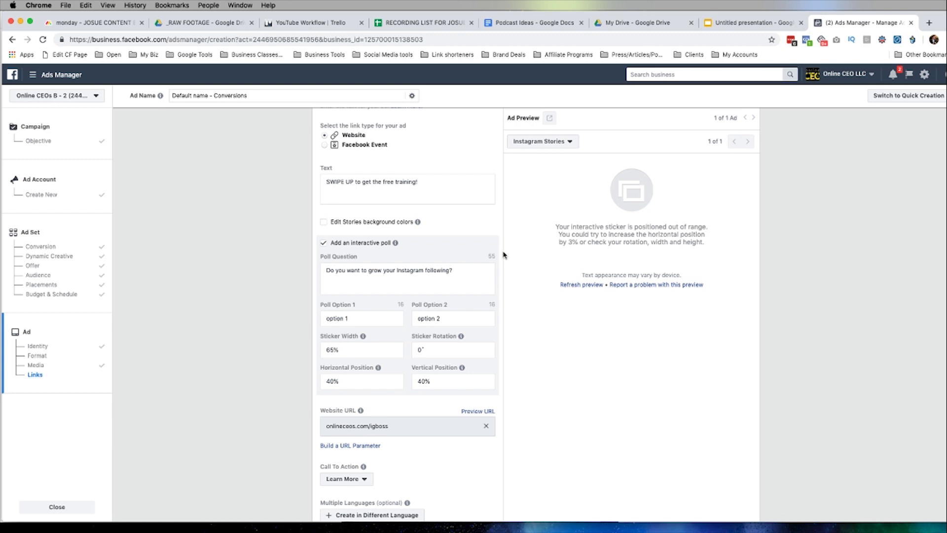
scroll(504, 254, "up", 10)
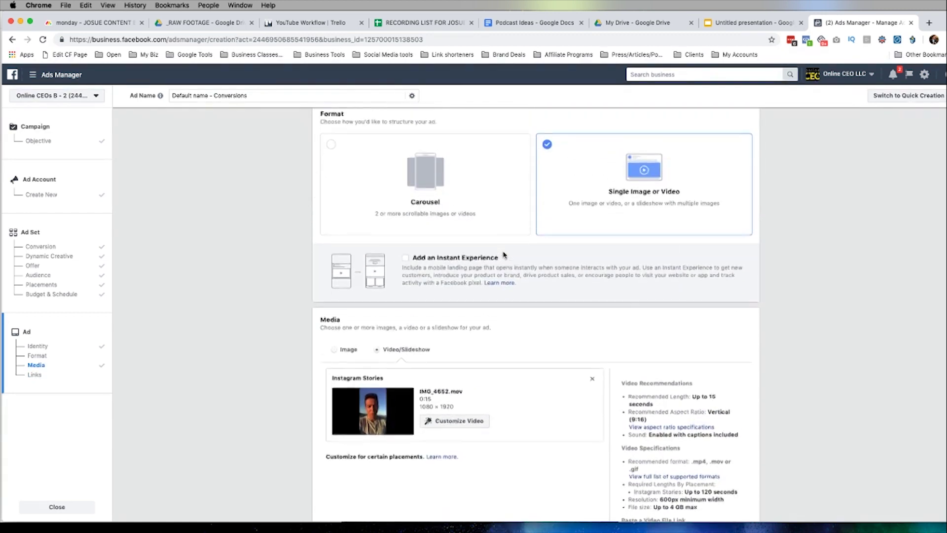
scroll(503, 254, "down", 4)
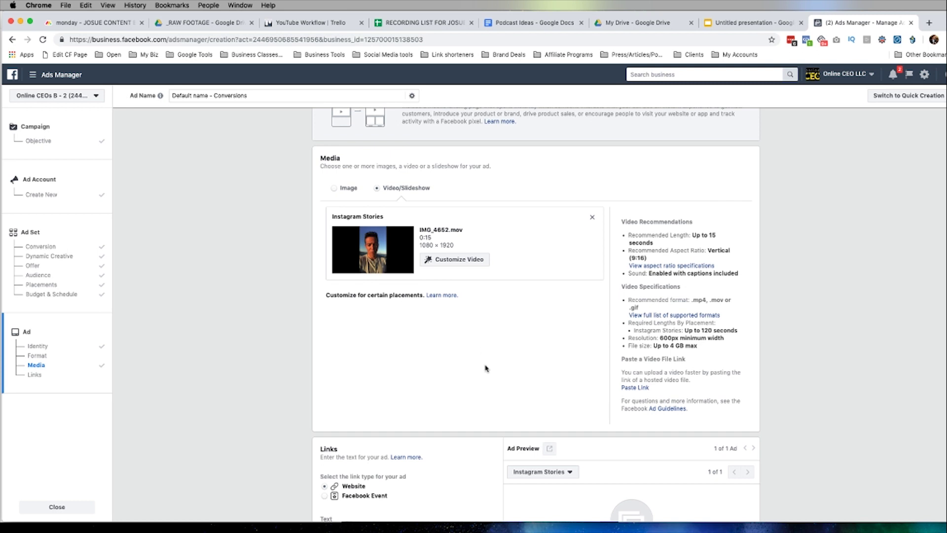
scroll(485, 368, "down", 5)
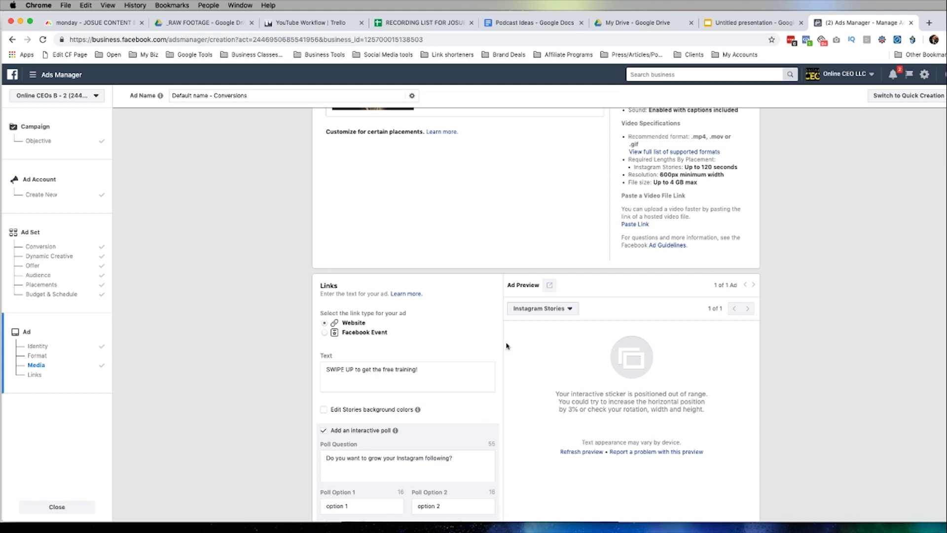
Remove the interactive poll from the Instagram Stories ad.
scroll(506, 346, "down", 2)
scroll(505, 344, "up", 8)
scroll(502, 344, "down", 8)
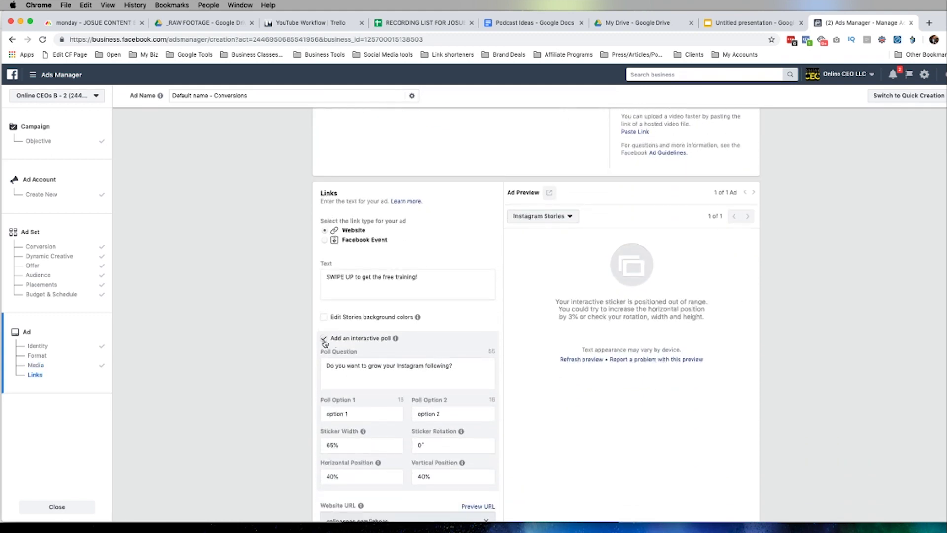
left_click(324, 339)
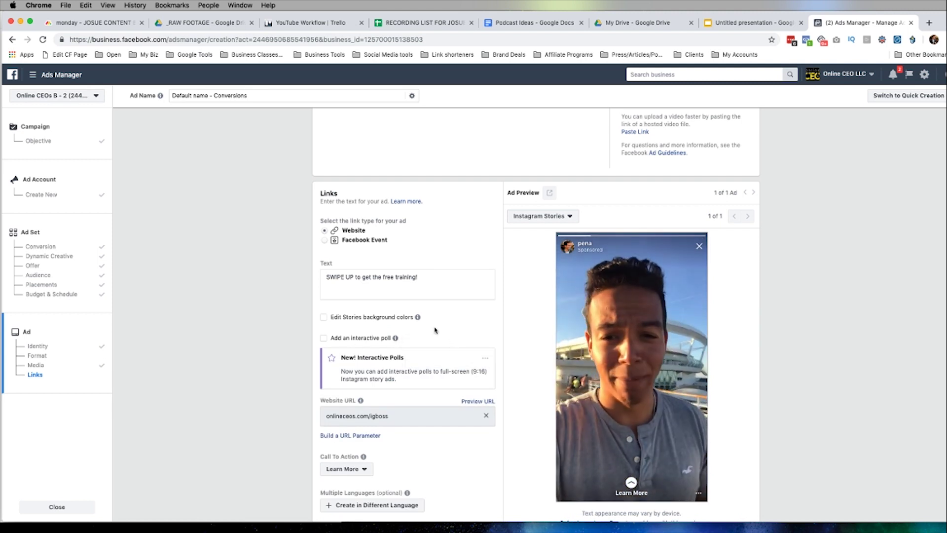
Show the Stories background color options for the ad and turn them off again.
left_click(324, 318)
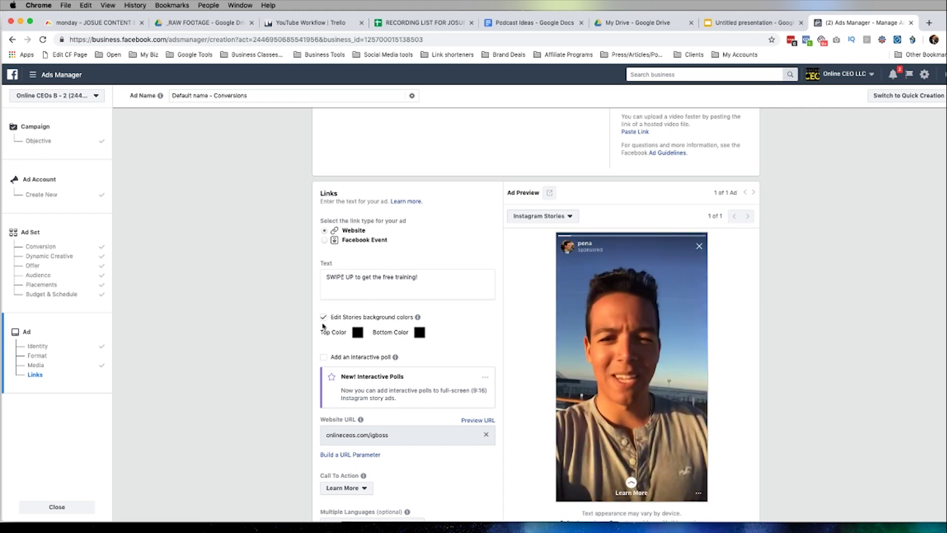
left_click(324, 317)
Look at the customization options for the IMG_4652.mov video without changing them, and return to the link settings and ad preview.
scroll(517, 330, "up", 5)
scroll(506, 330, "up", 1)
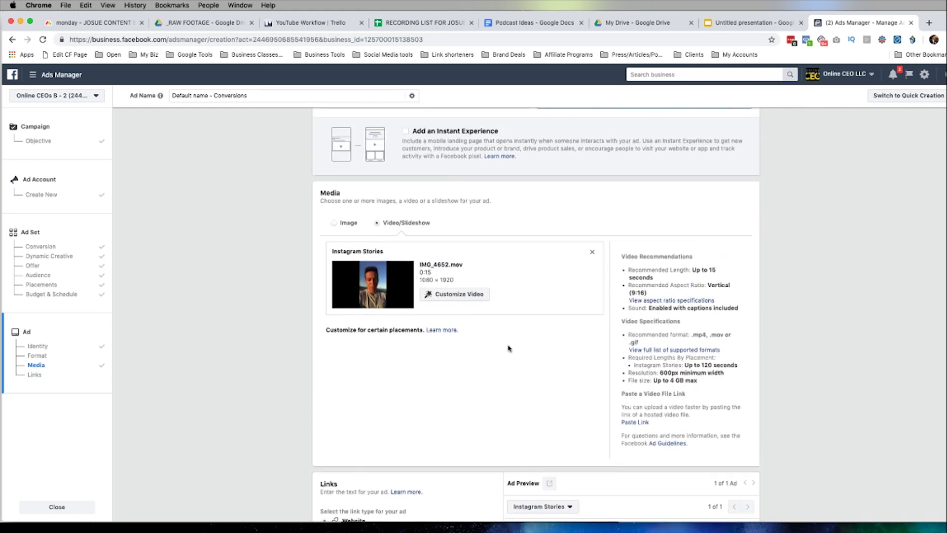
left_click(479, 301)
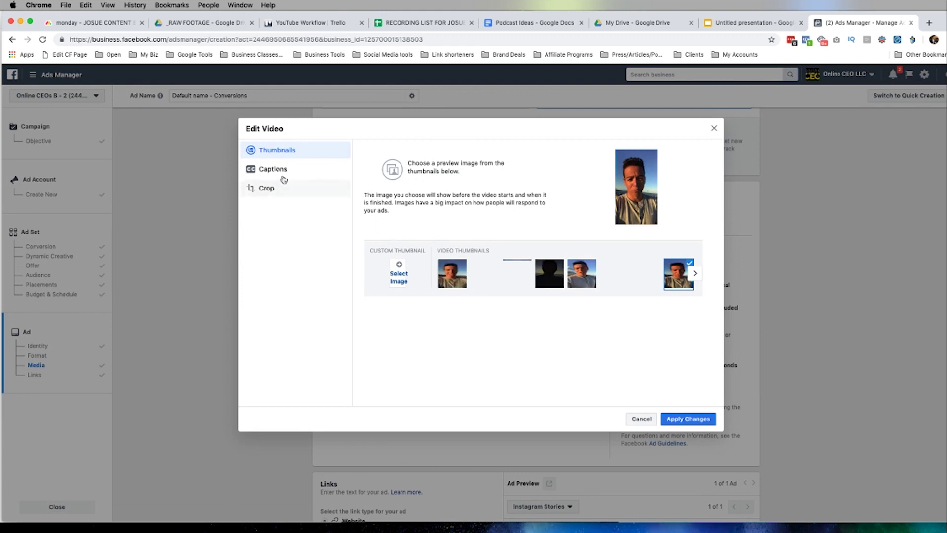
left_click(711, 130)
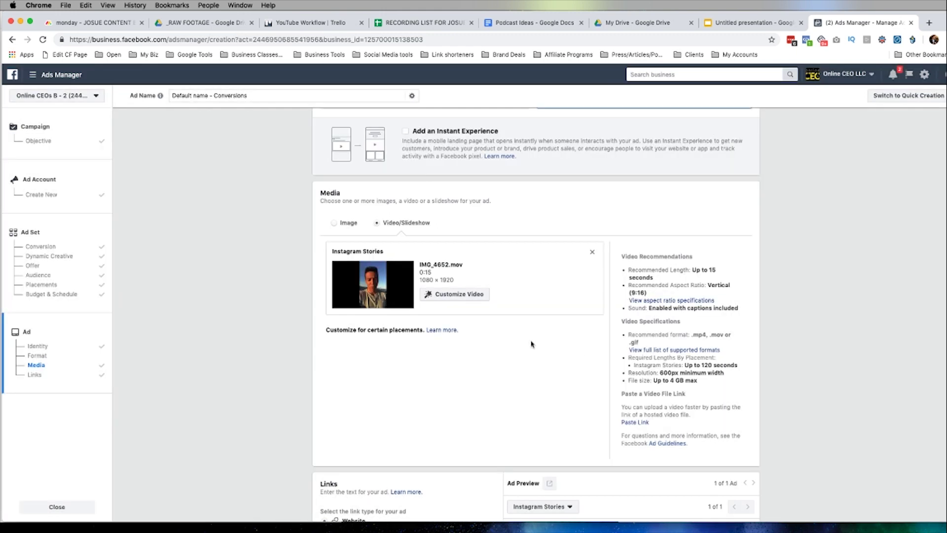
scroll(501, 350, "down", 10)
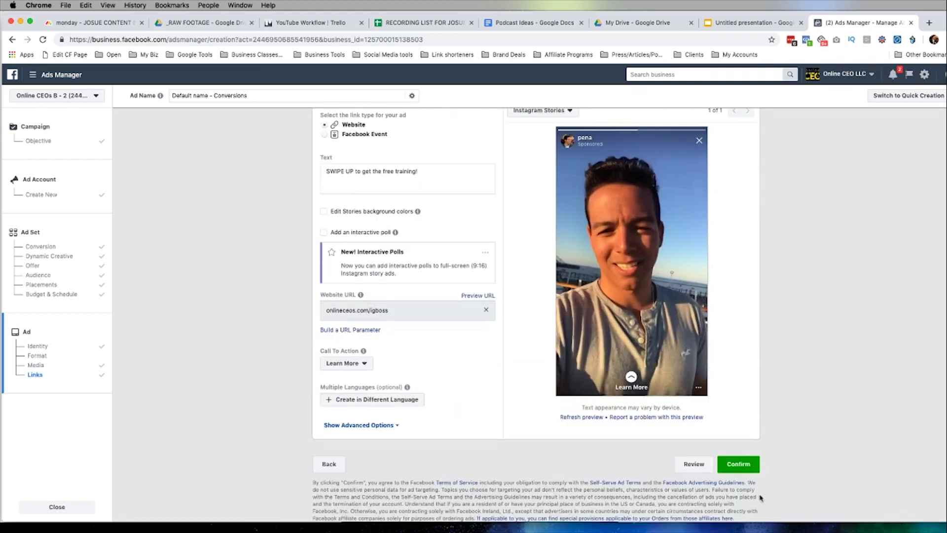